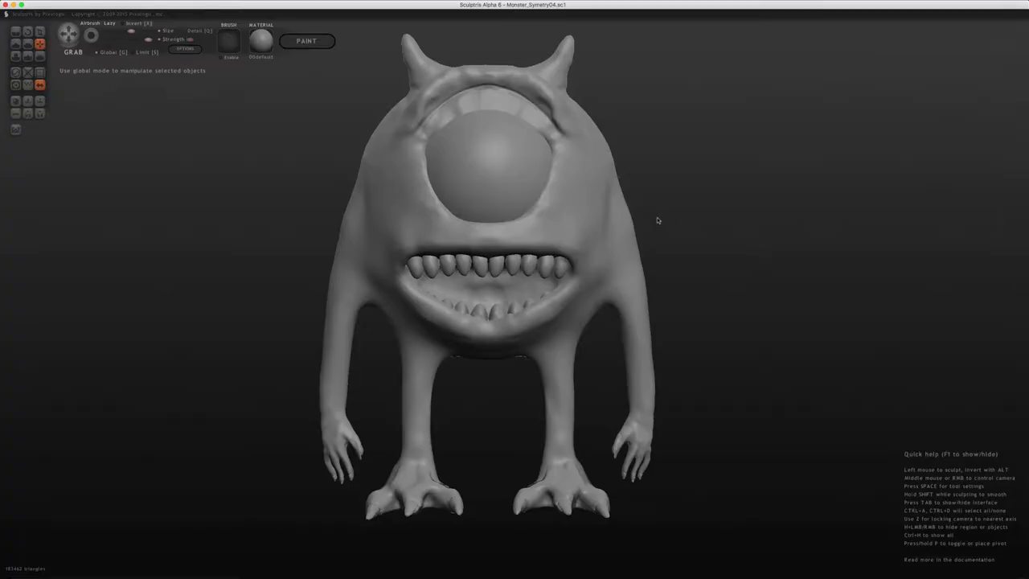
Orbit the one-eyed monster sculpt to view both of its sides.
mouse_move(657, 221)
mouse_down()
mouse_move(786, 218)
mouse_move(496, 241)
mouse_move(735, 210)
mouse_up()
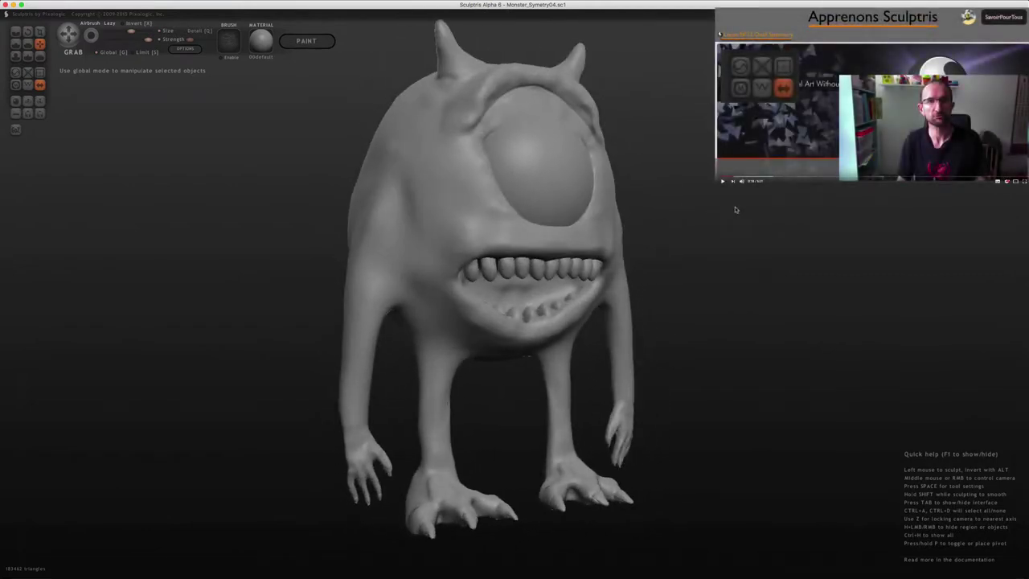
mouse_move(790, 248)
mouse_down()
mouse_move(704, 261)
mouse_move(742, 285)
mouse_move(651, 292)
mouse_move(765, 278)
mouse_move(700, 236)
mouse_move(601, 229)
mouse_move(552, 269)
mouse_move(433, 260)
mouse_move(439, 267)
mouse_up()
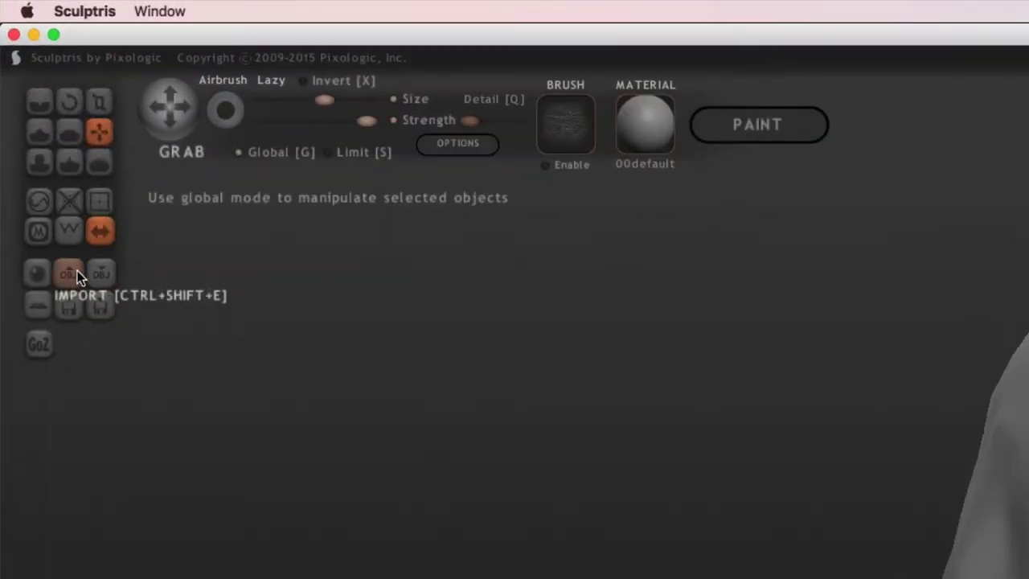
Export the monster sculpt as Monstre.obj, overwriting the existing file.
click(100, 275)
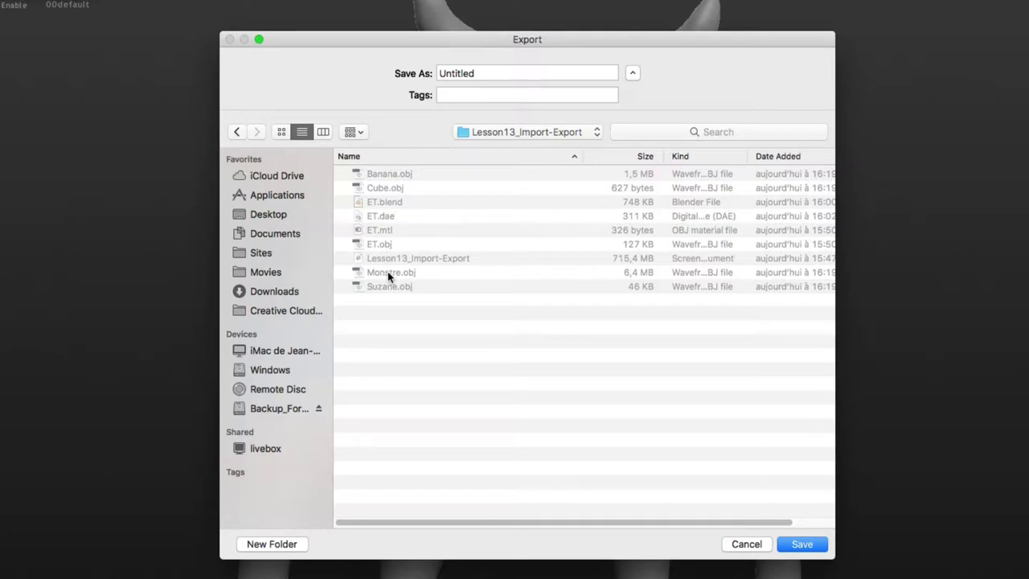
click(388, 272)
click(800, 545)
click(631, 138)
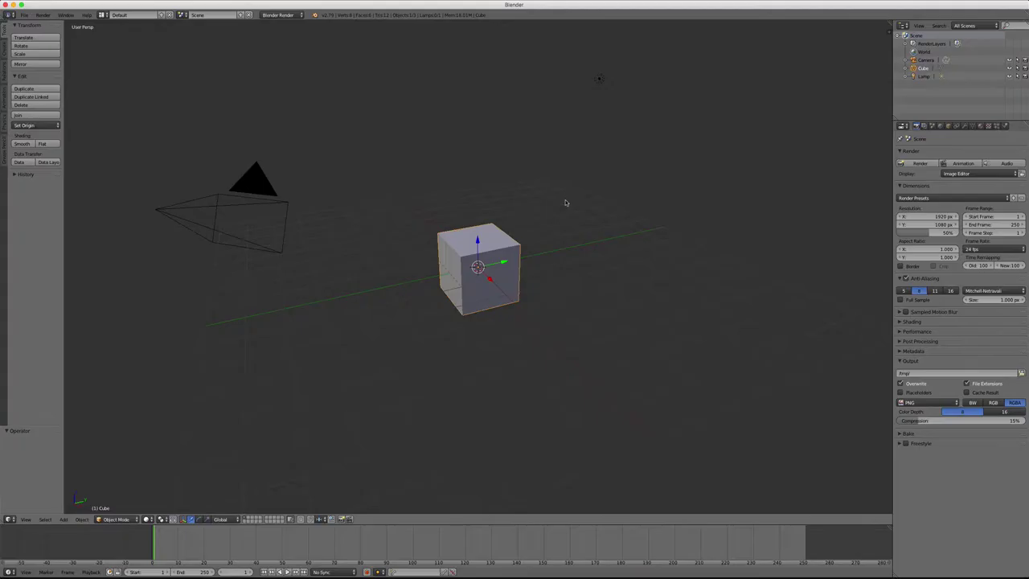
Import Monstre.obj into the Blender scene using the Wavefront (.obj) importer.
mouse_move(569, 213)
middle_down()
mouse_move(616, 209)
mouse_move(580, 215)
mouse_move(604, 227)
mouse_move(641, 206)
mouse_move(554, 214)
mouse_move(614, 217)
middle_up()
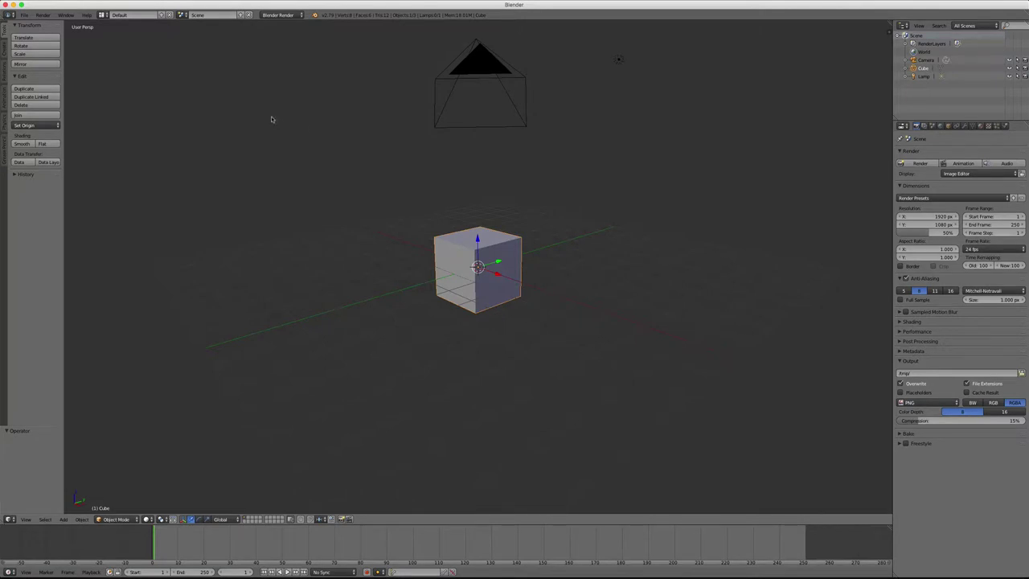
click(24, 15)
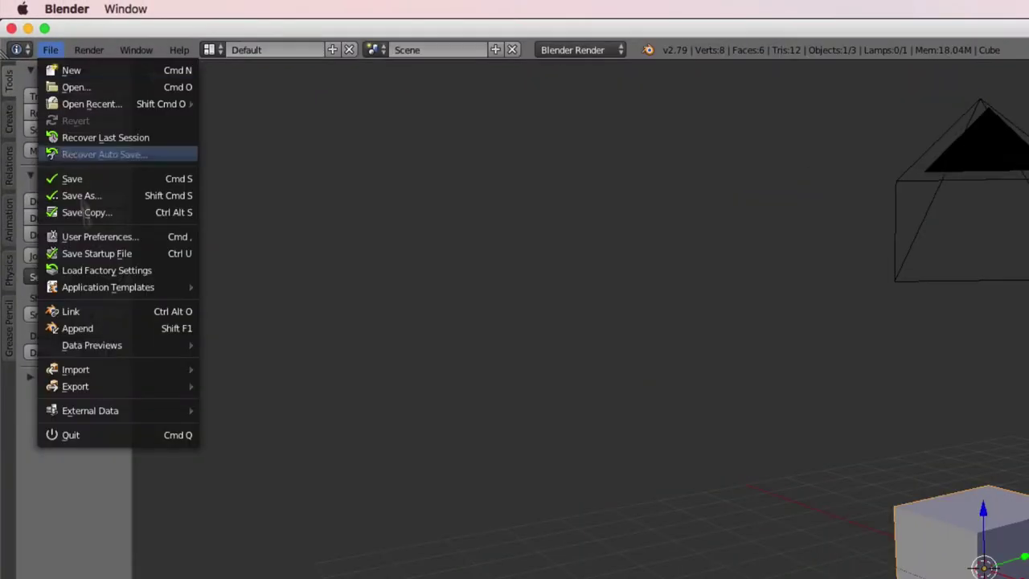
mouse_move(121, 369)
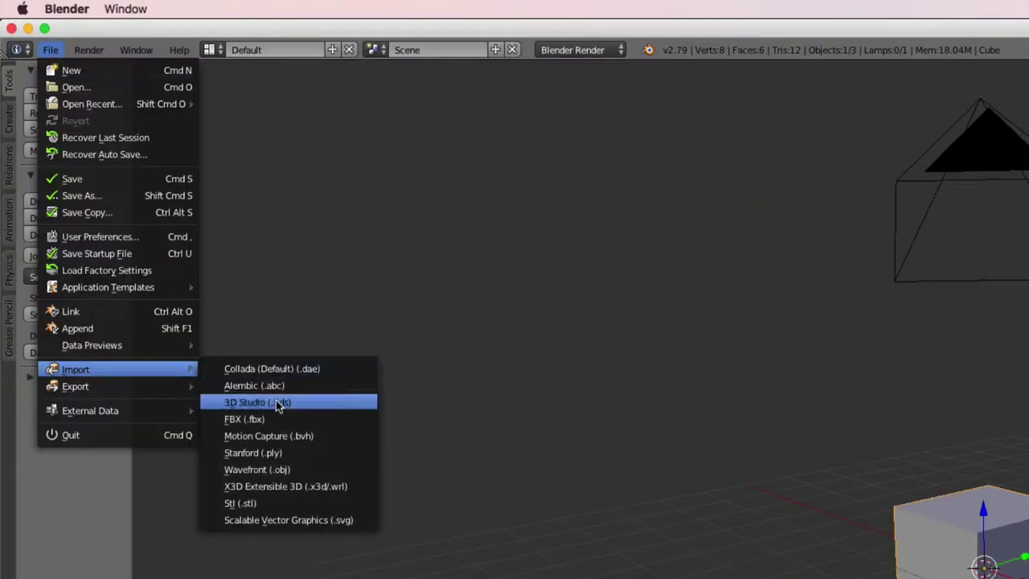
click(257, 470)
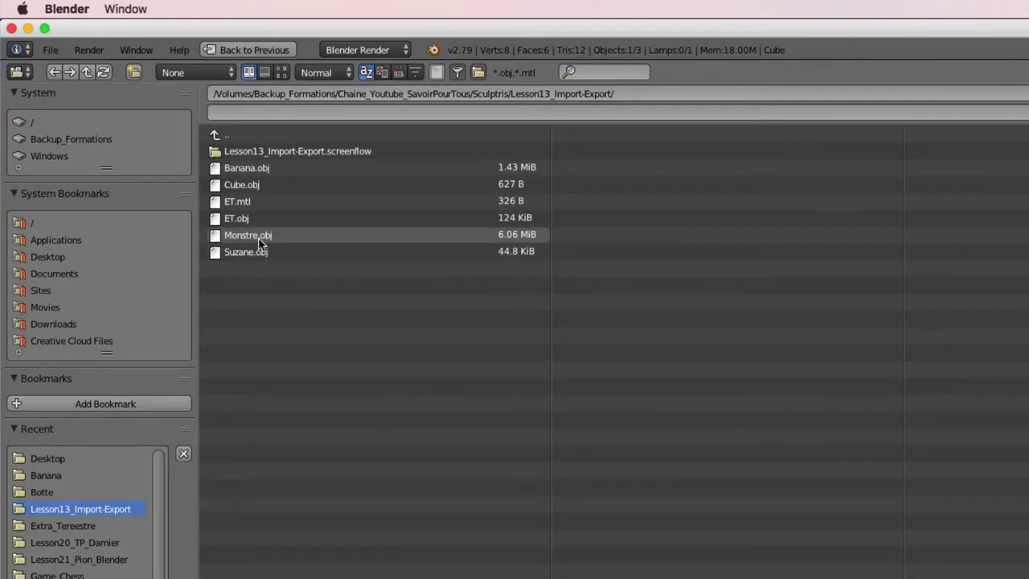
click(247, 237)
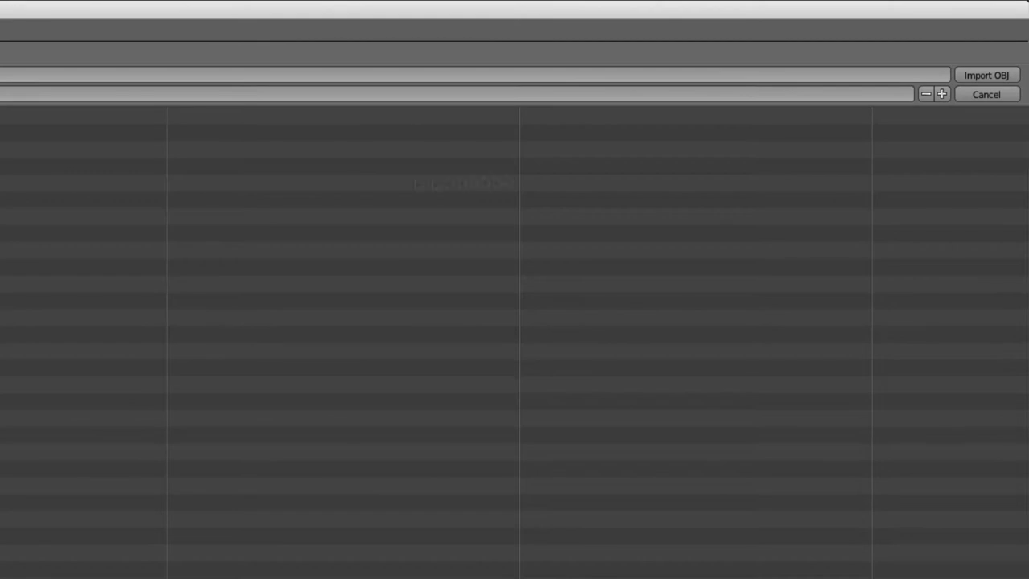
click(985, 76)
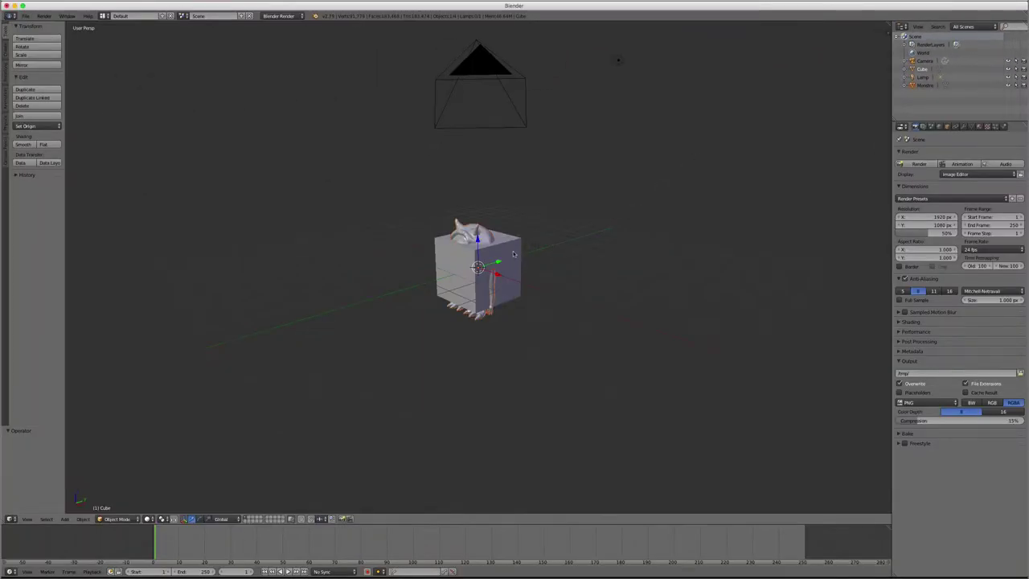
Delete the default cube, then orbit and zoom around the imported monster.
key(x)
click(515, 257)
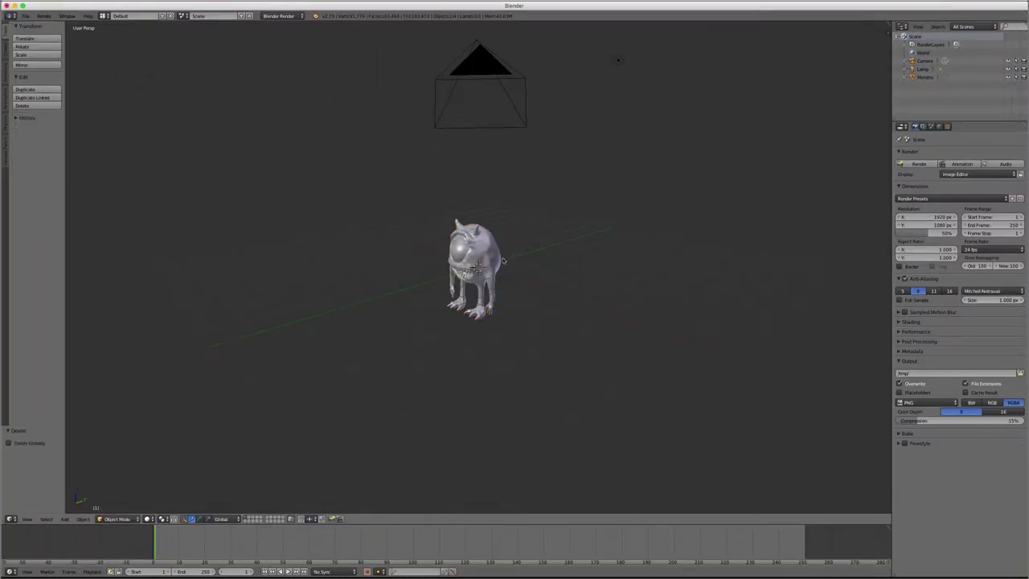
scroll(466, 248, up, 8)
middle_drag(466, 248, 453, 243)
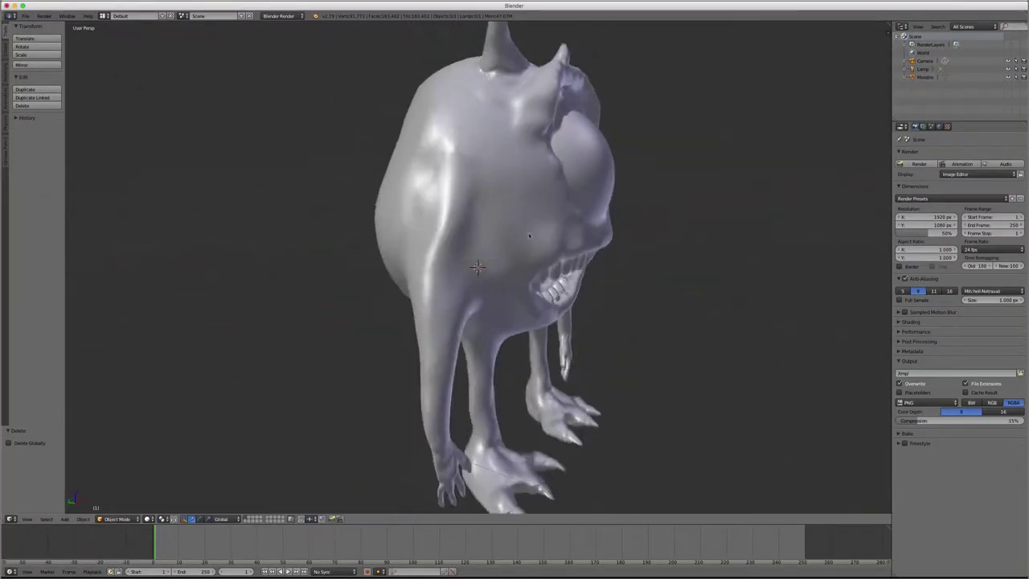
scroll(453, 243, up, 2)
scroll(453, 243, down, 5)
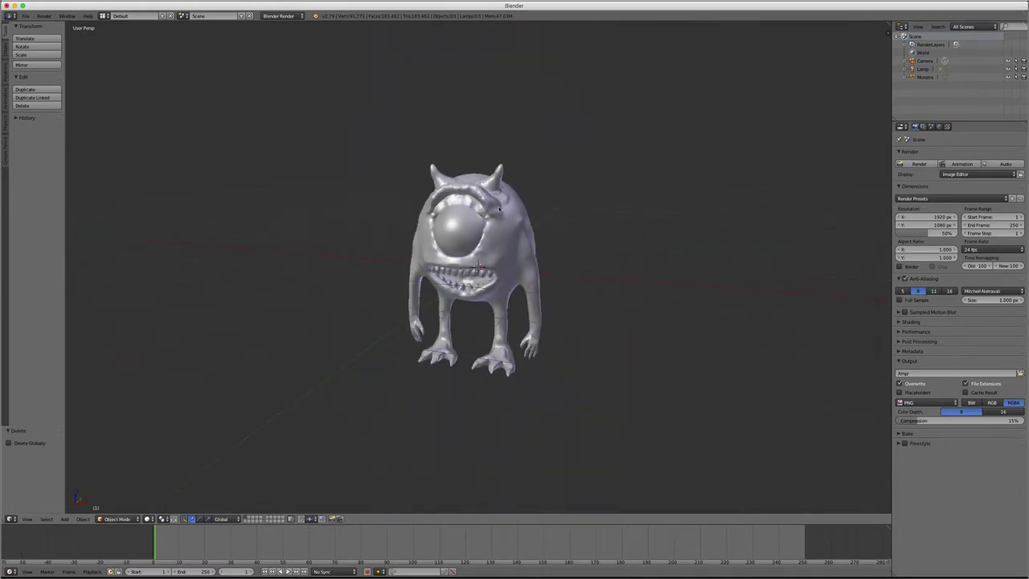
mouse_move(500, 208)
middle_down()
mouse_move(547, 211)
mouse_move(533, 222)
middle_up()
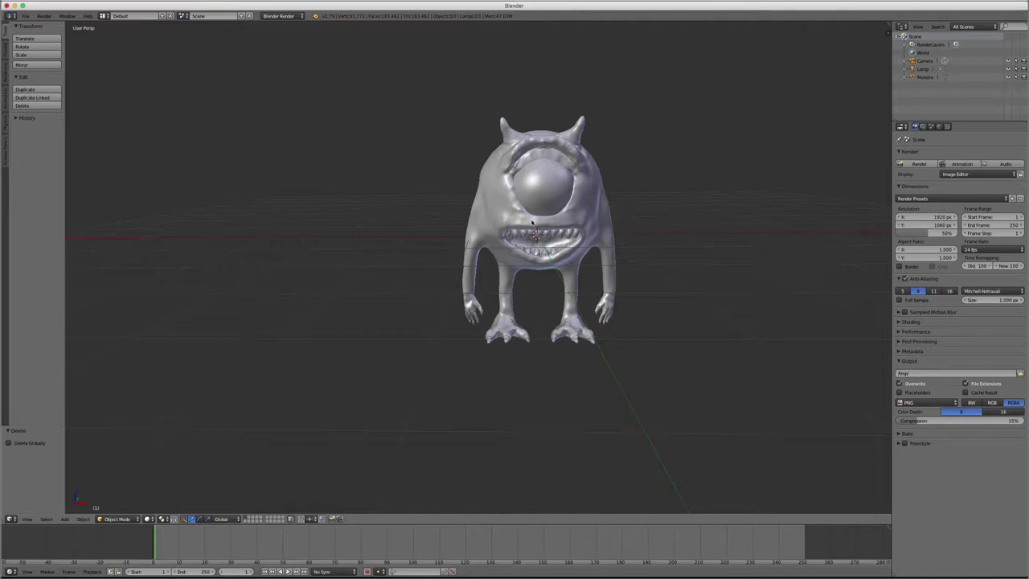
middle_drag(498, 192, 502, 193)
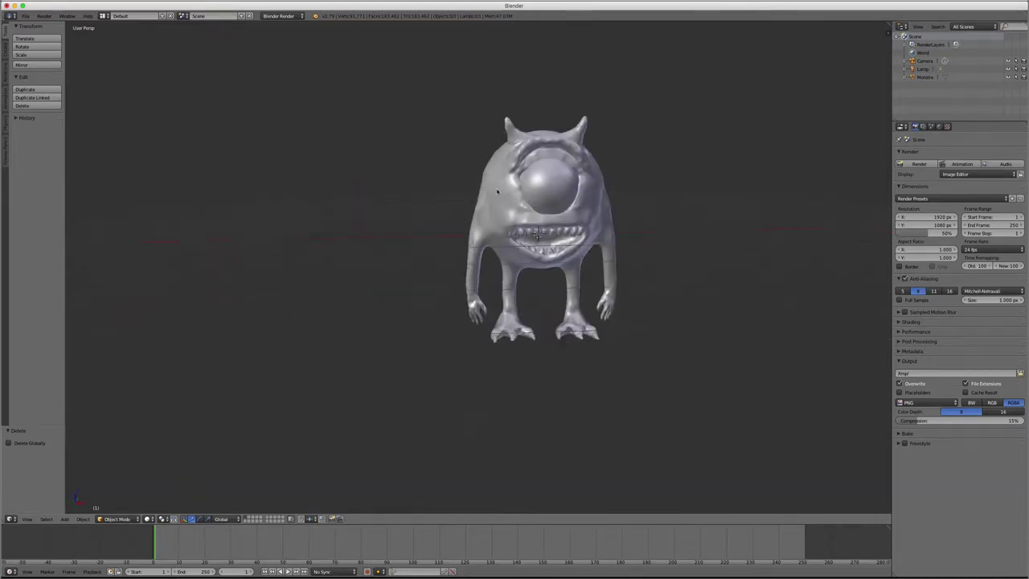
scroll(560, 176, down, 3)
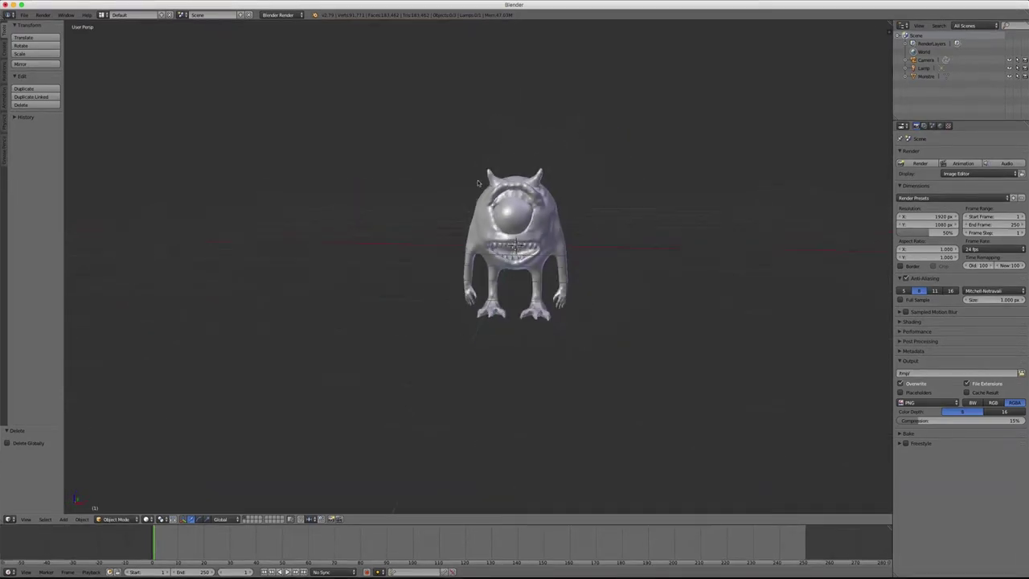
middle_drag(560, 177, 498, 188)
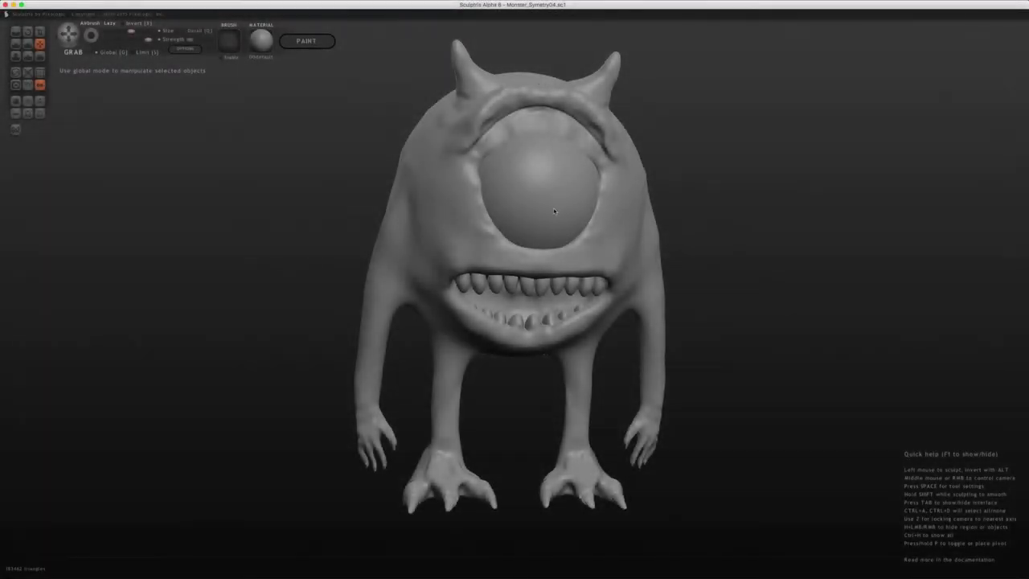
Replace the monster with a new 2048-triangle plane sculpt and view it from above.
middle_drag(525, 203, 234, 153)
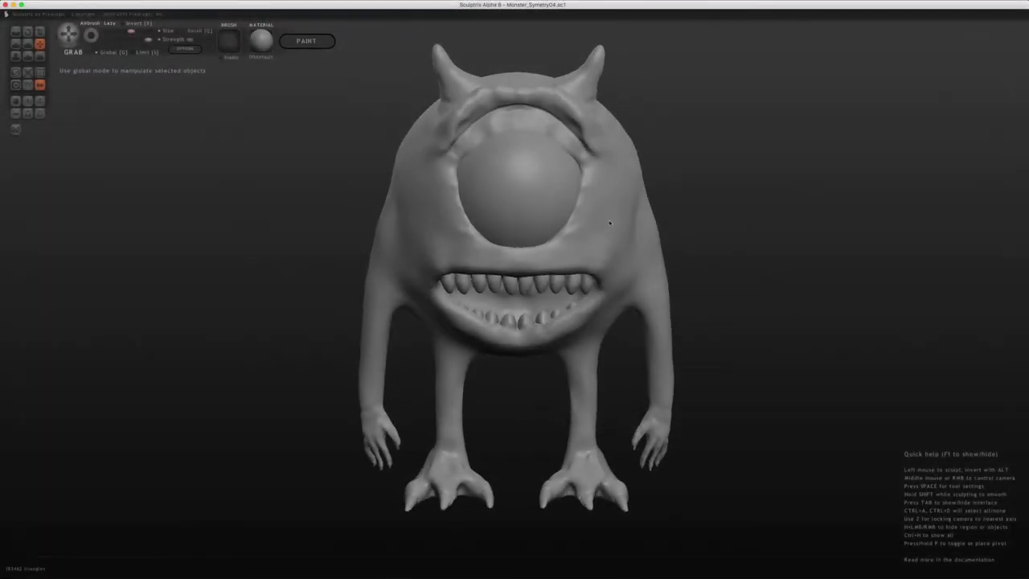
click(16, 117)
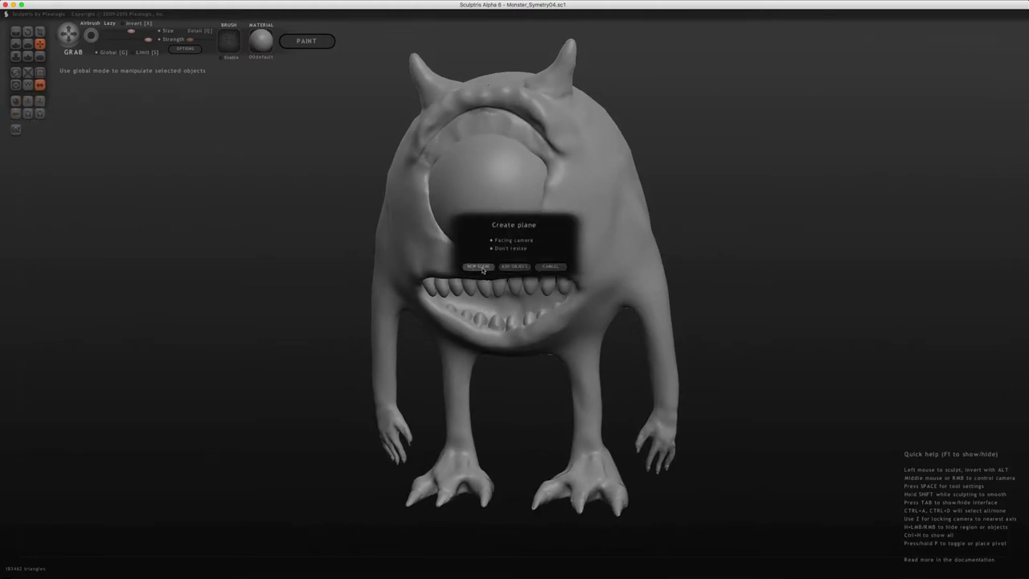
click(478, 266)
mouse_move(363, 256)
middle_down()
mouse_move(473, 274)
mouse_move(448, 269)
middle_up()
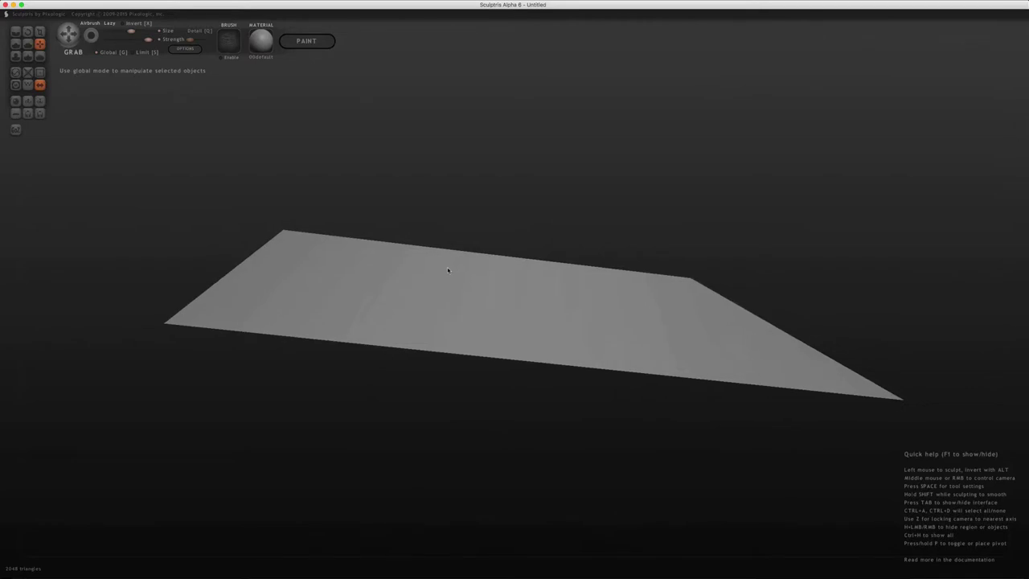
middle_drag(807, 208, 530, 369)
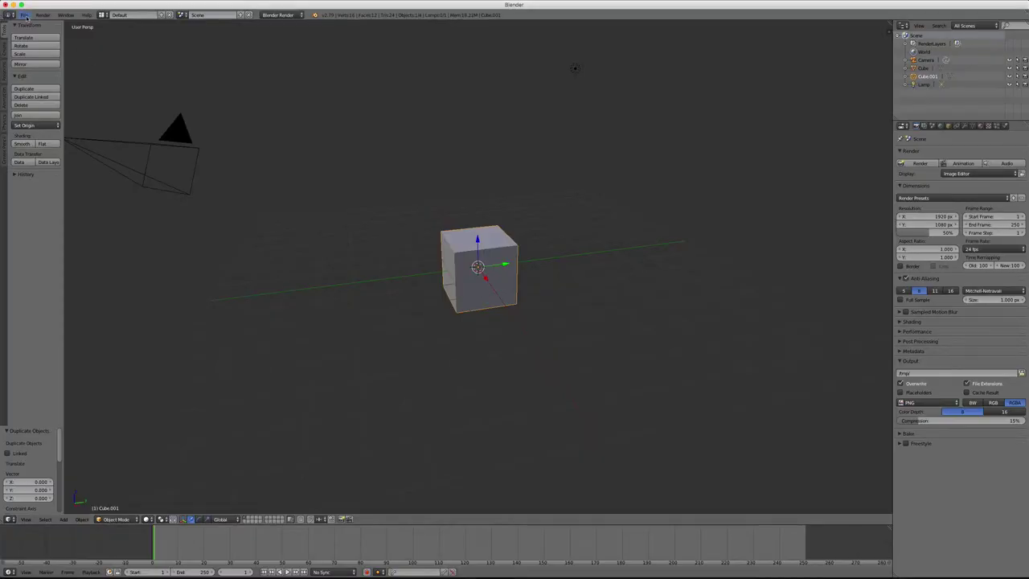
Reload Blender's default startup scene and delete its lamp and camera.
click(22, 15)
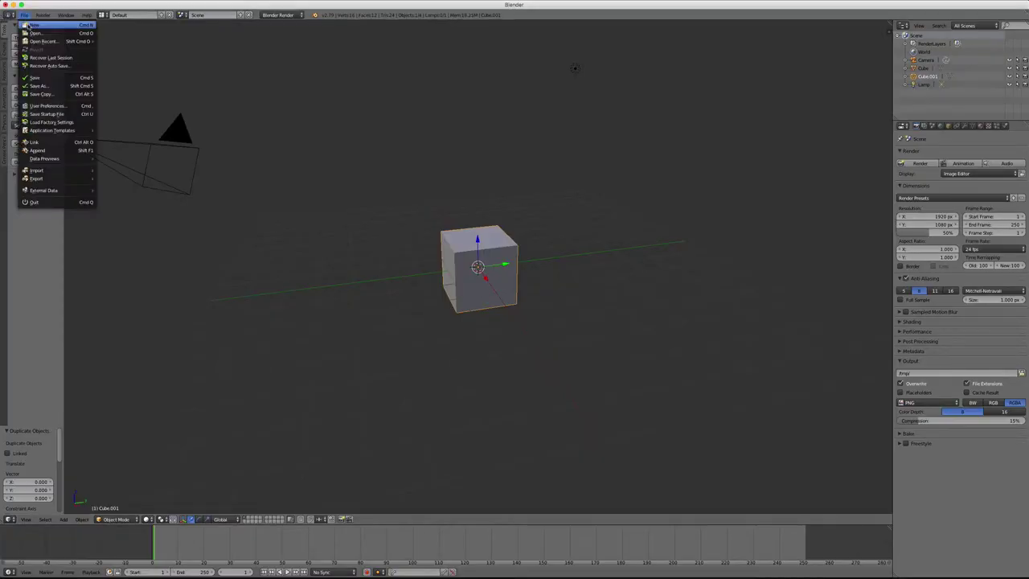
click(36, 24)
middle_drag(575, 68, 536, 63)
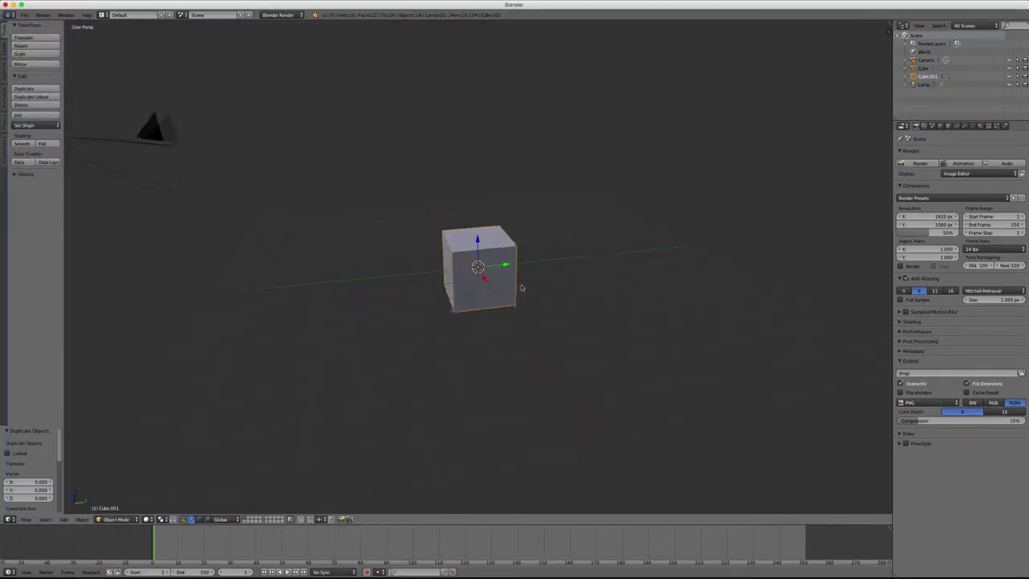
right_click(537, 64)
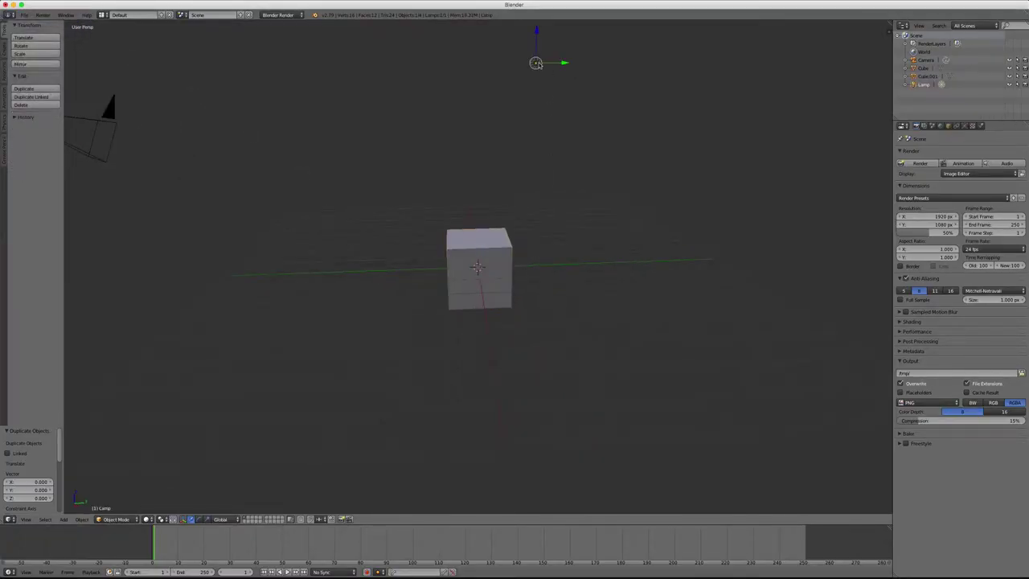
key(x)
click(538, 63)
right_click(102, 133)
key(x)
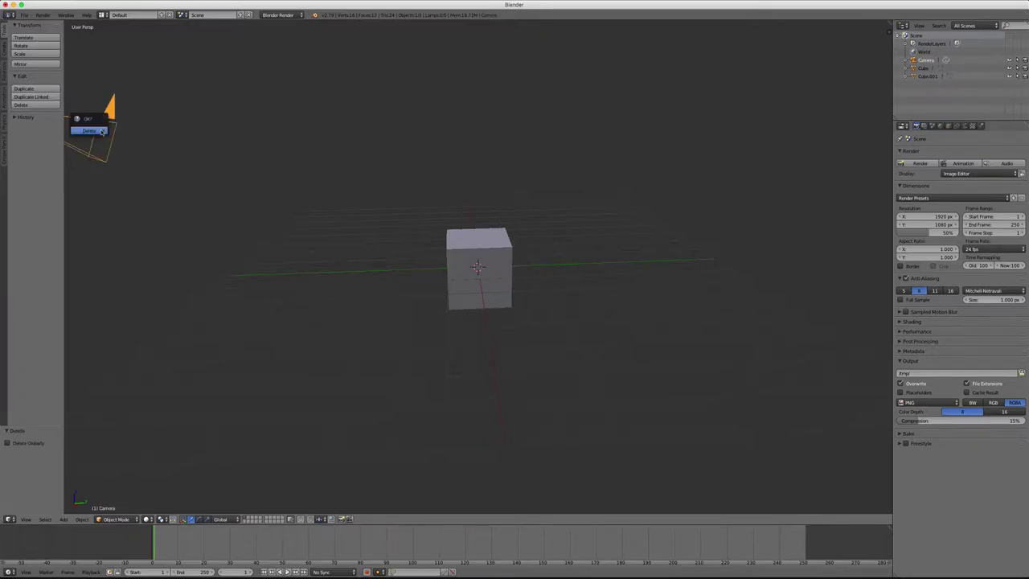
click(97, 131)
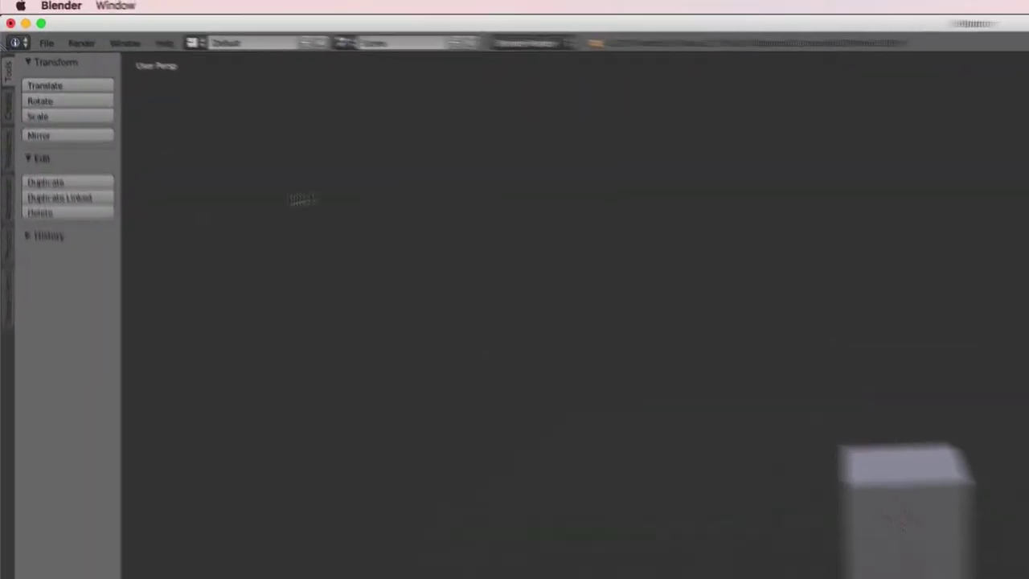
Export the cube as Cube.obj, overwriting the existing file in Lesson13_Import-Export.
click(25, 15)
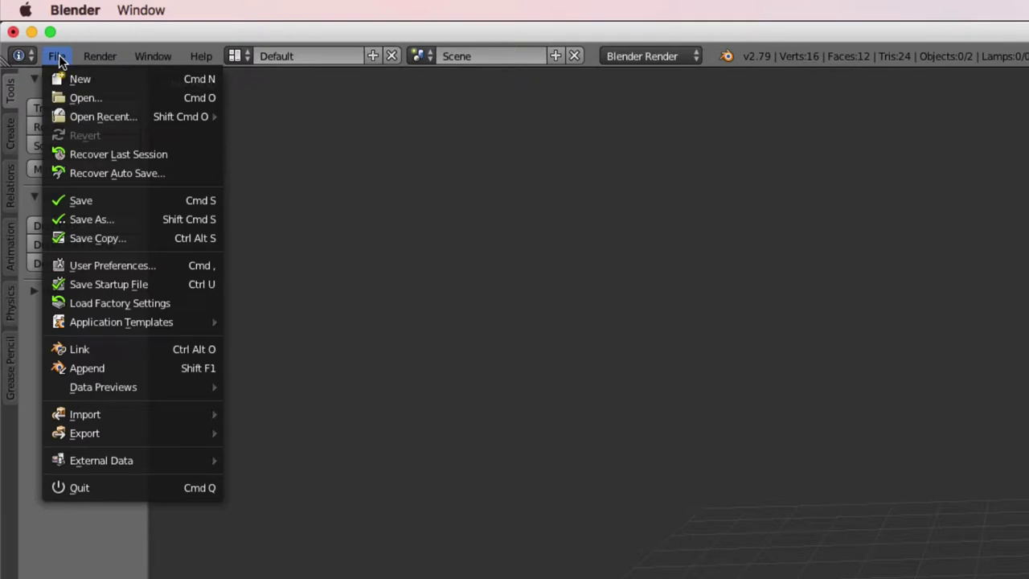
mouse_move(84, 433)
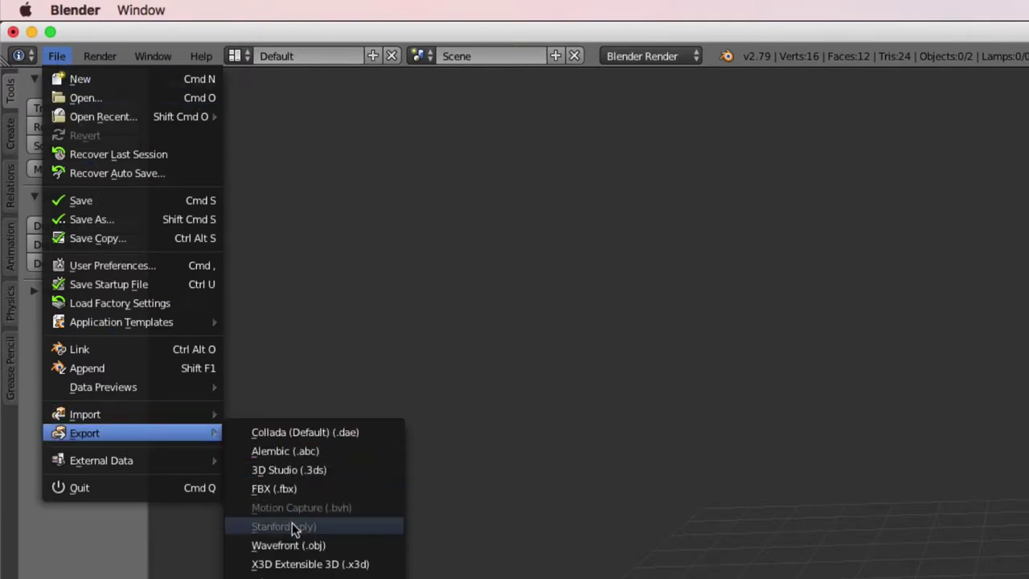
click(294, 546)
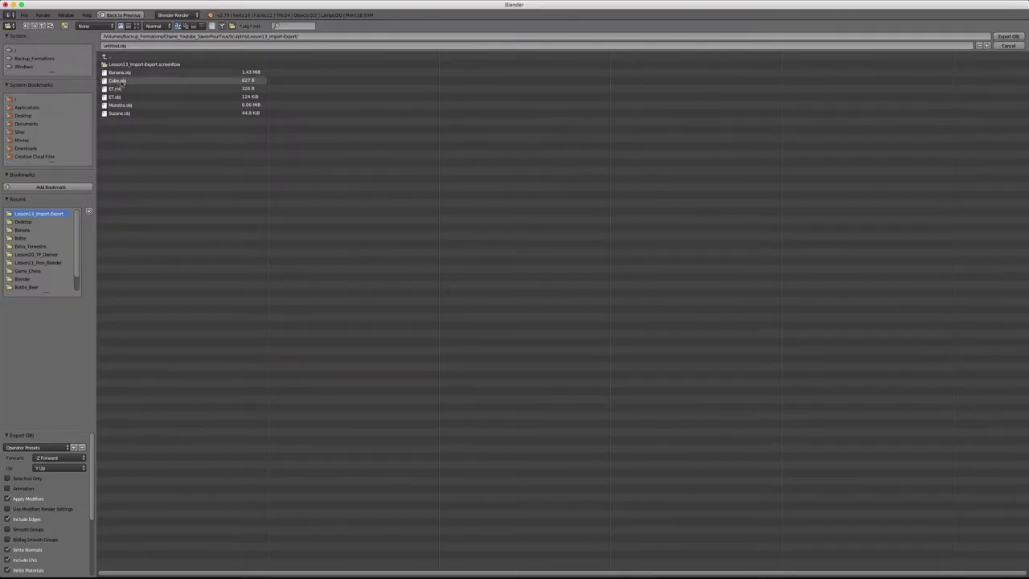
click(121, 81)
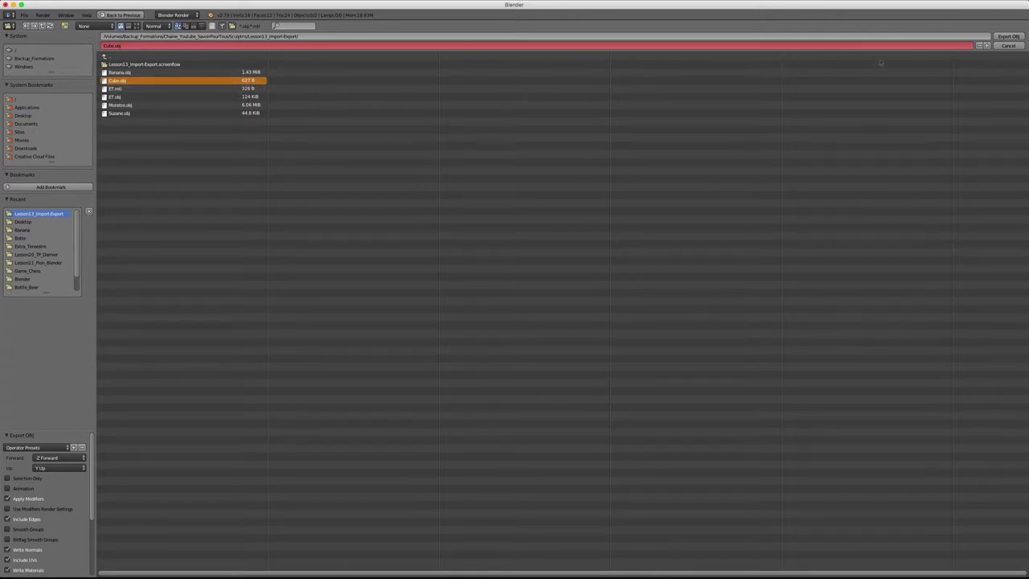
click(1008, 36)
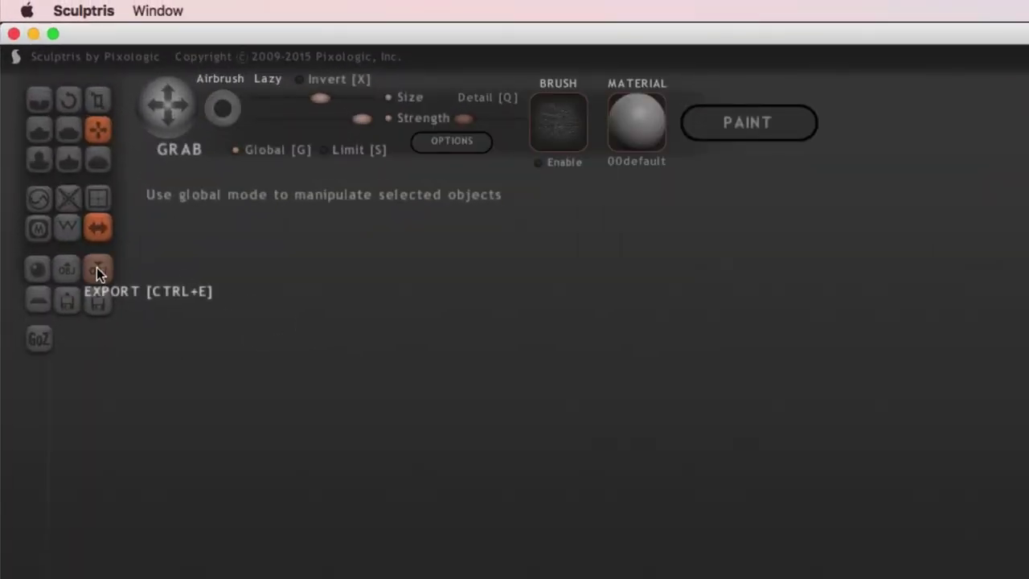
Import Cube.obj as an added object and place it with its mirrored copy.
click(71, 269)
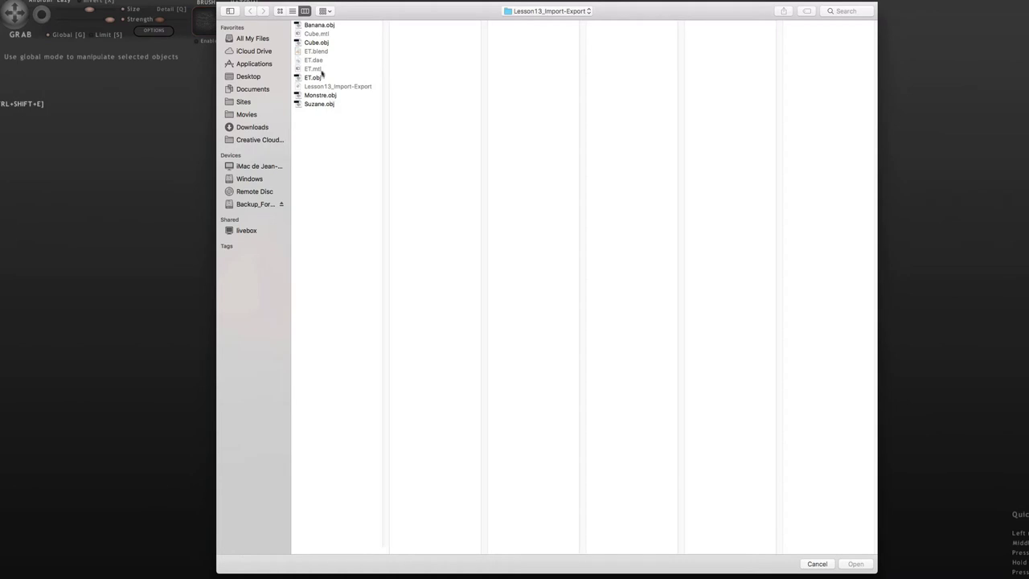
click(317, 42)
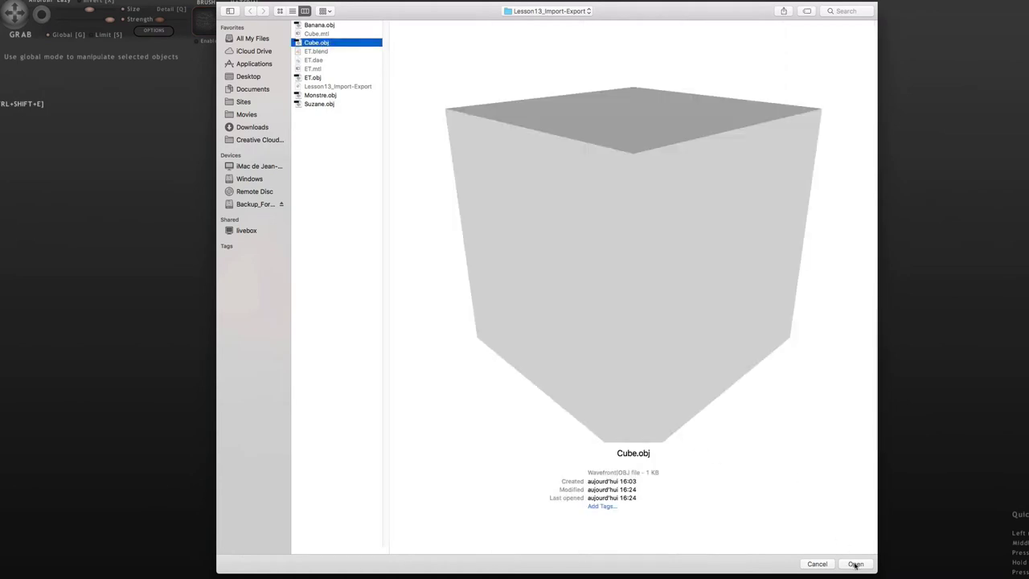
click(856, 564)
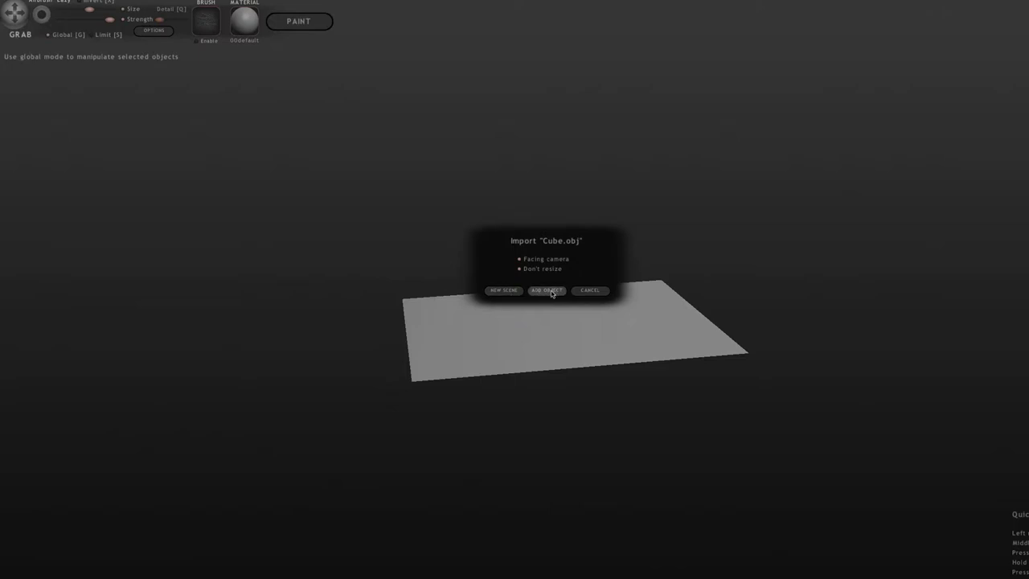
click(553, 293)
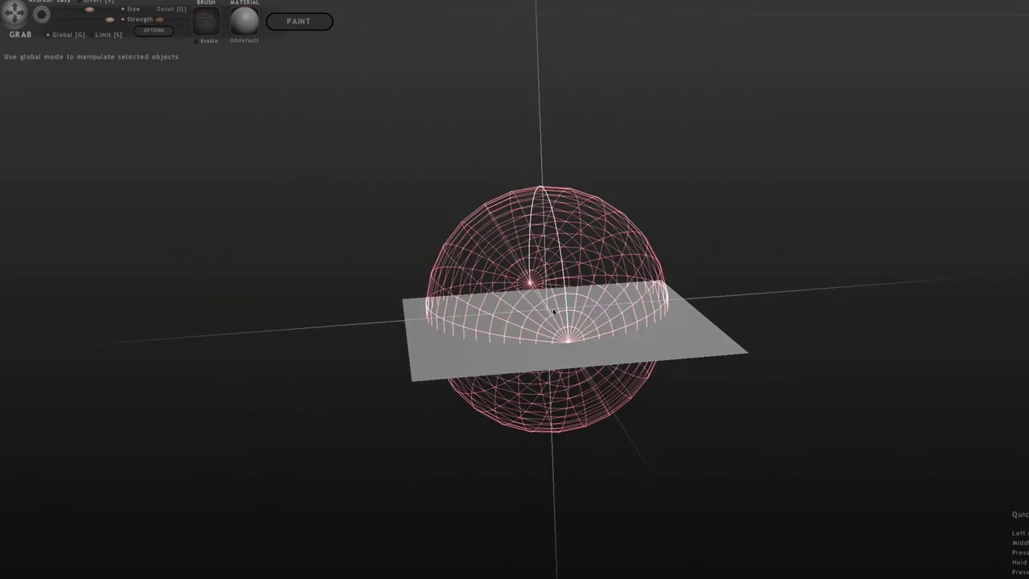
drag(553, 311, 381, 312)
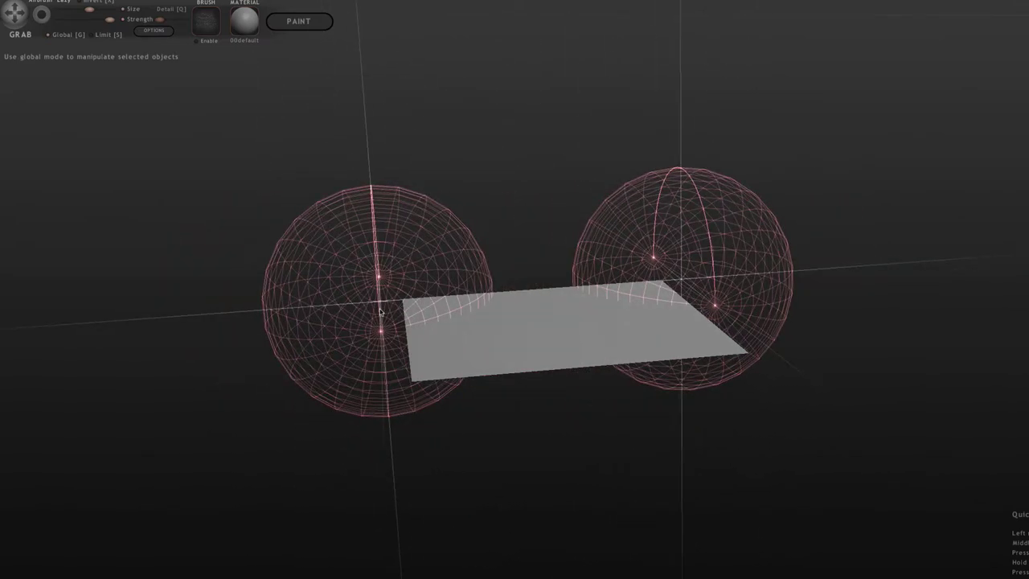
key(Return)
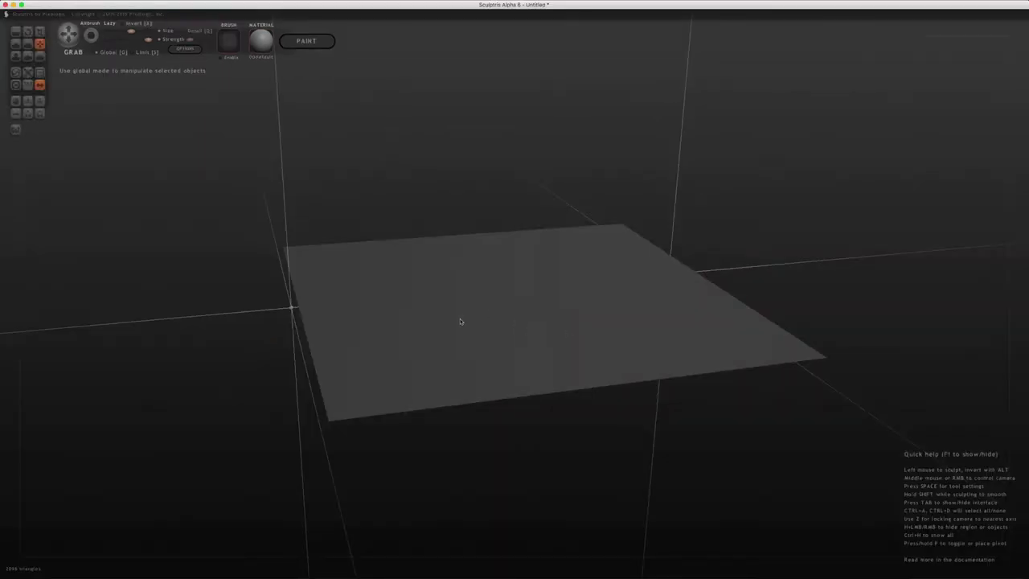
Orbit around the plane and clear the selection with Ctrl+A / Ctrl+D.
mouse_move(459, 322)
middle_down()
mouse_move(489, 308)
mouse_move(496, 287)
mouse_move(495, 300)
middle_up()
middle_drag(238, 328, 262, 317)
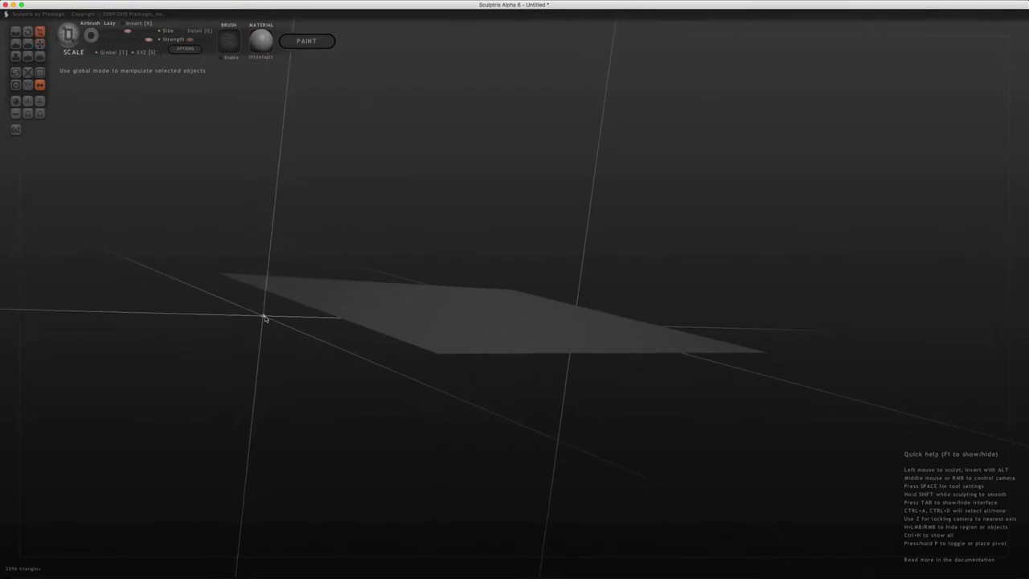
mouse_move(266, 319)
middle_down()
mouse_move(301, 311)
mouse_move(277, 329)
middle_up()
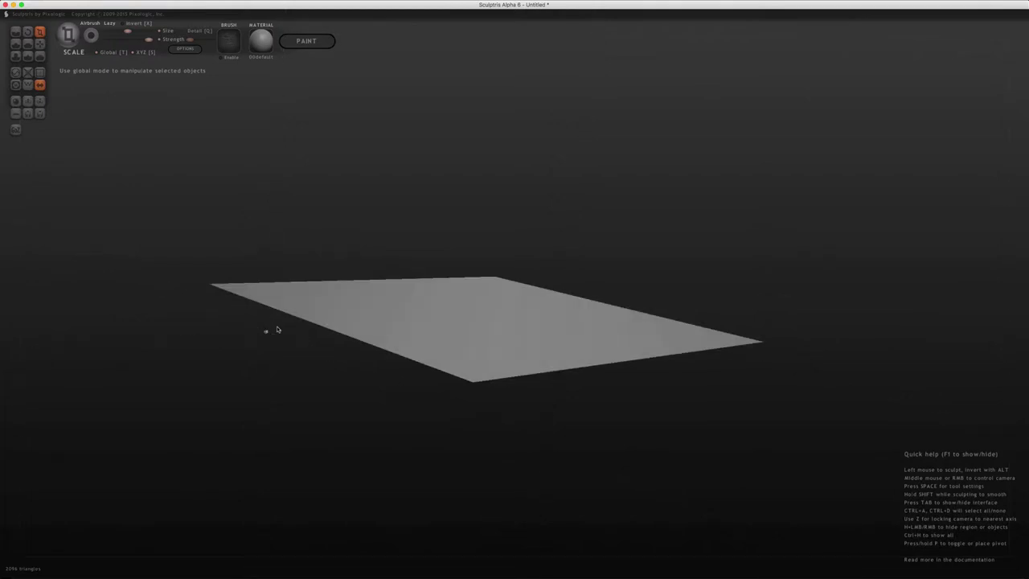
click(277, 329)
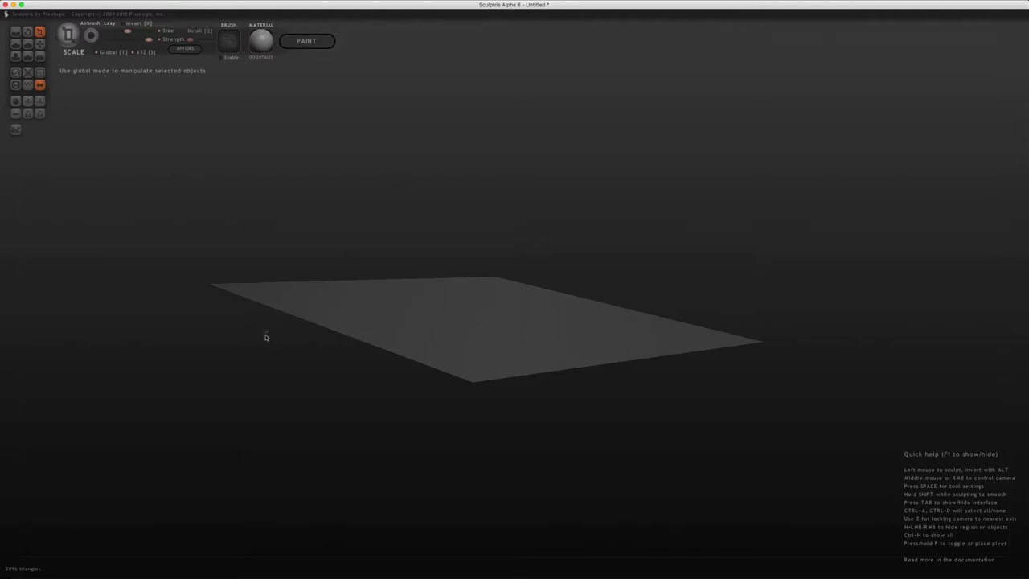
key(ctrl+a)
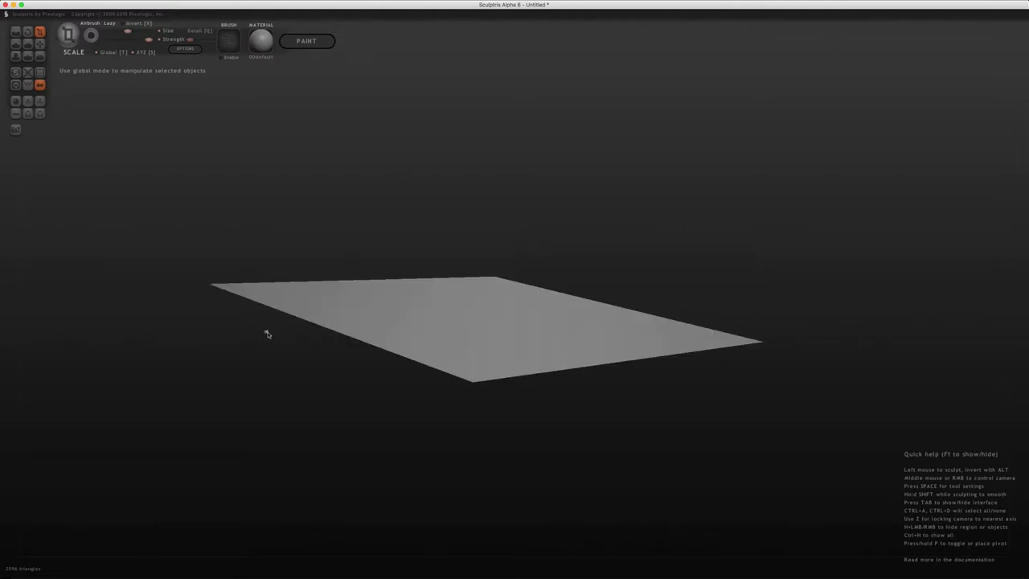
key(ctrl+d)
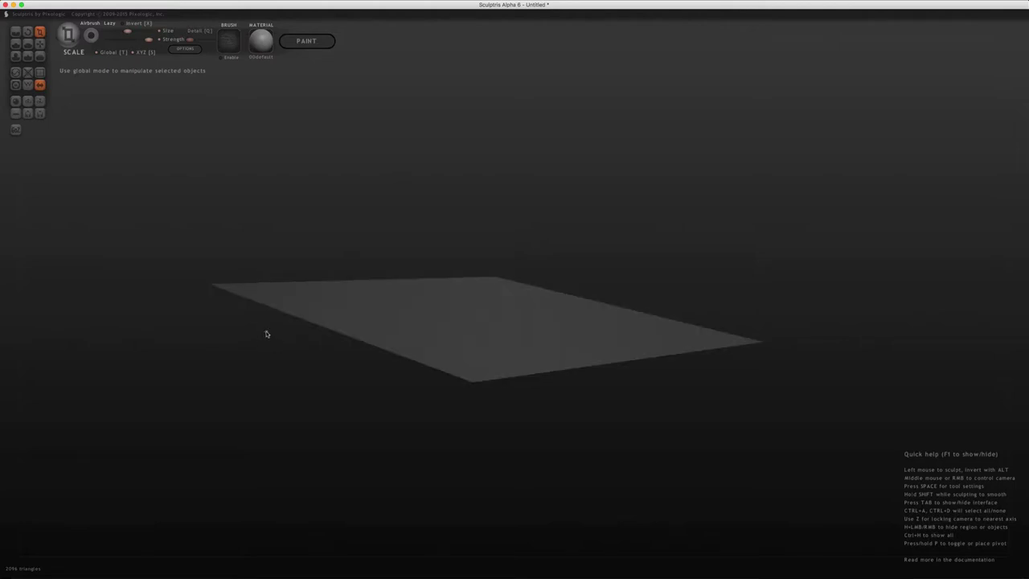
mouse_move(267, 333)
mouse_down()
mouse_move(313, 404)
mouse_move(421, 340)
mouse_move(376, 364)
mouse_up()
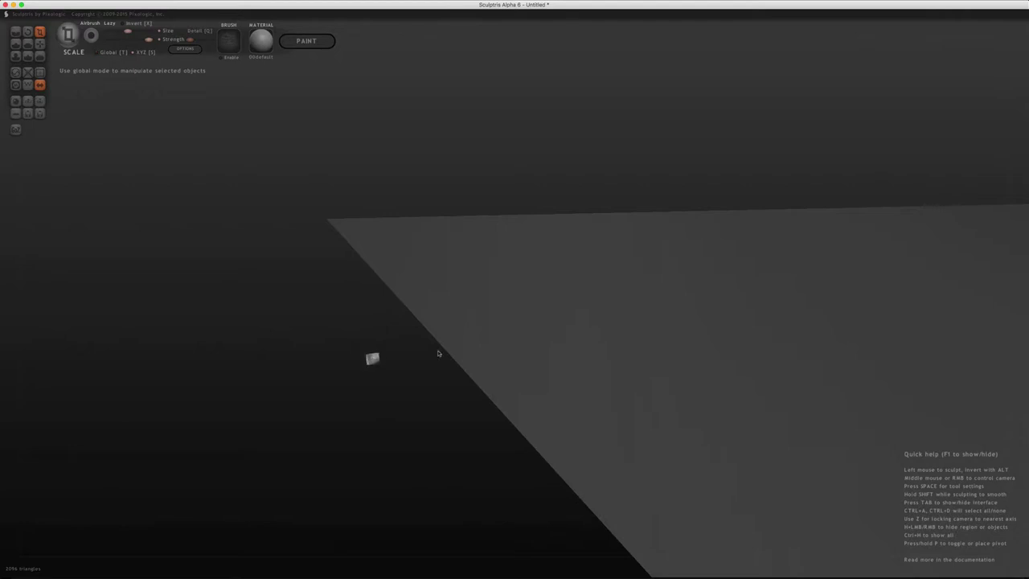
Scale the tiny cube up into large mirrored blocks, inspecting them from several angles.
mouse_move(374, 360)
mouse_down()
mouse_move(992, 345)
mouse_move(880, 359)
mouse_move(730, 325)
mouse_up()
scroll(728, 322, down, 3)
scroll(726, 322, down, 3)
scroll(726, 323, down, 2)
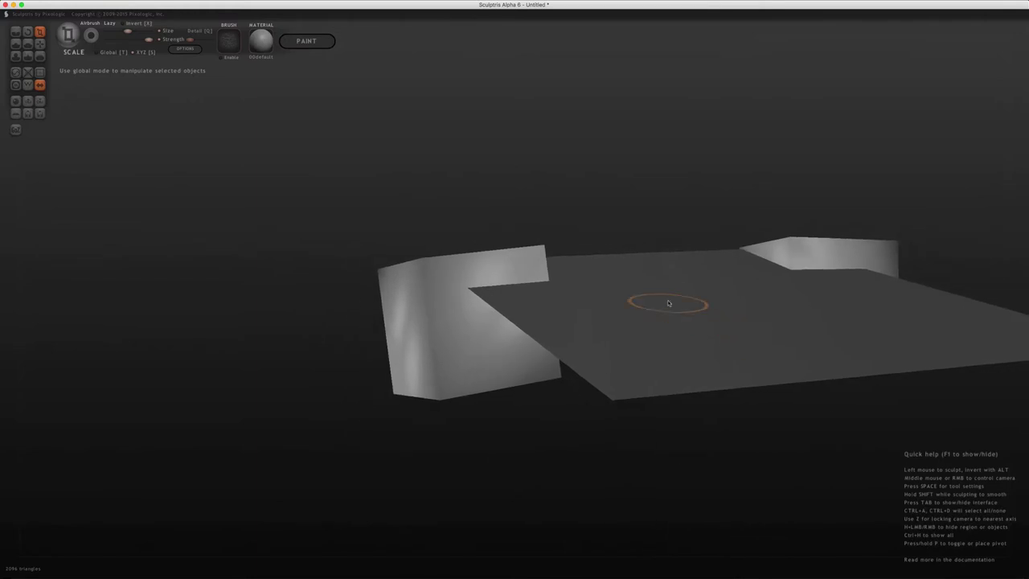
scroll(732, 322, down, 2)
mouse_move(738, 322)
middle_down()
mouse_move(755, 315)
mouse_move(777, 342)
mouse_move(661, 295)
mouse_move(735, 322)
mouse_move(724, 345)
mouse_move(715, 267)
middle_up()
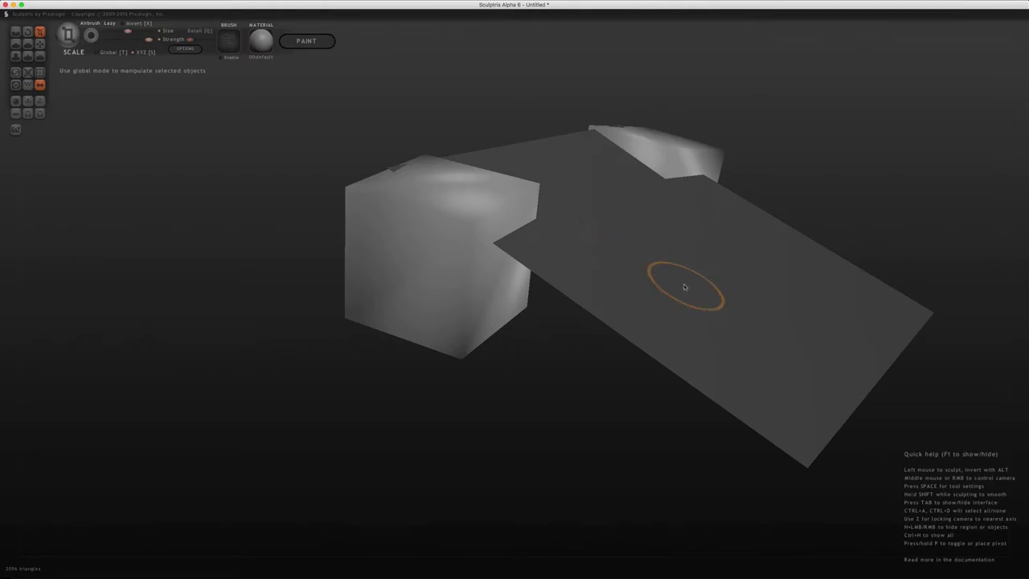
mouse_move(690, 285)
middle_down()
mouse_move(480, 218)
mouse_move(467, 236)
mouse_move(479, 247)
mouse_move(539, 240)
mouse_move(526, 239)
mouse_move(616, 205)
mouse_move(624, 262)
middle_up()
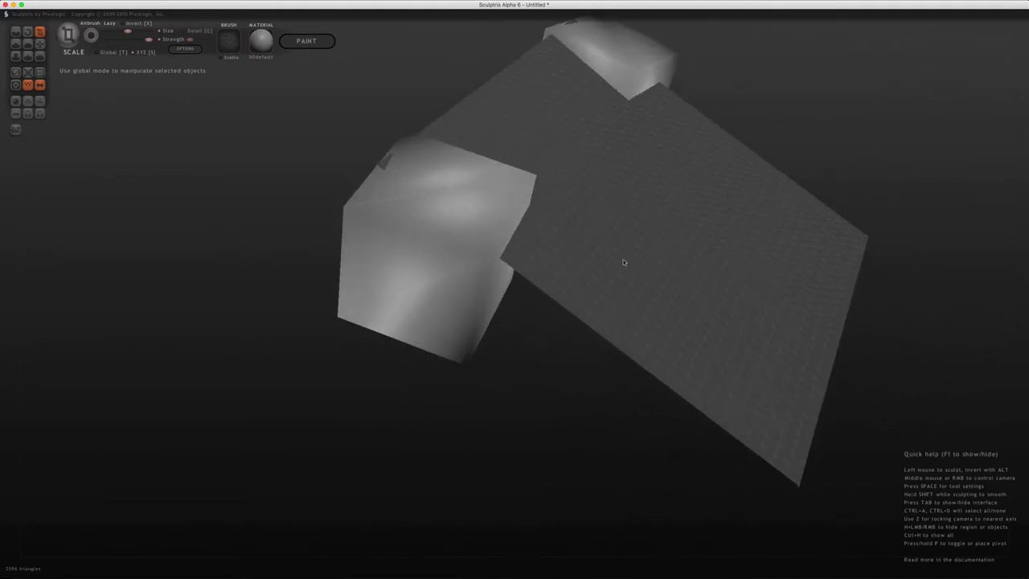
mouse_move(436, 223)
middle_down()
mouse_move(455, 166)
mouse_move(361, 171)
mouse_move(598, 334)
mouse_move(545, 326)
mouse_move(662, 276)
mouse_move(613, 278)
middle_up()
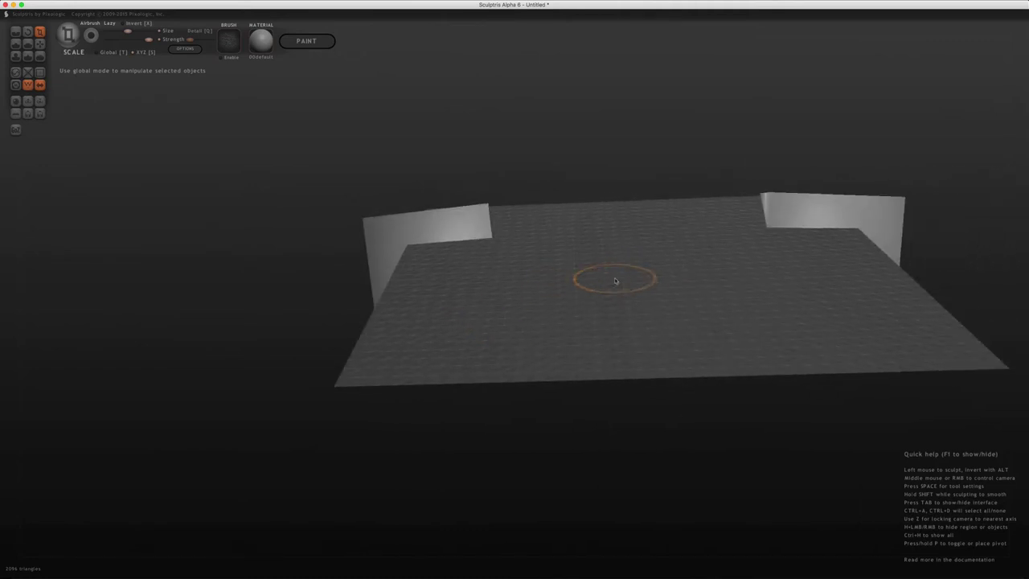
key(ctrl+n)
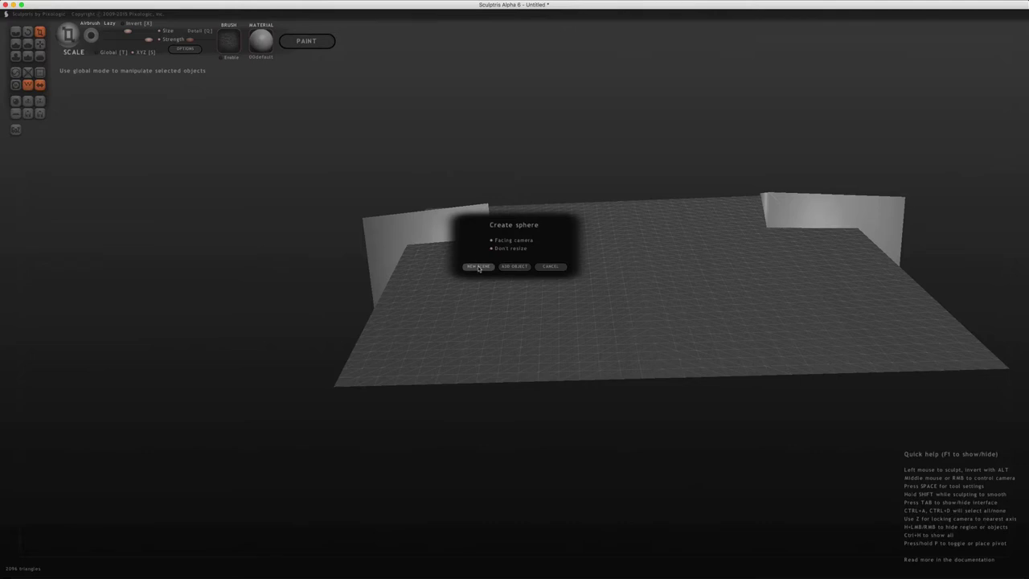
Choose New Scene for the sphere and confirm discarding the plane-and-cube scene.
click(479, 267)
click(581, 287)
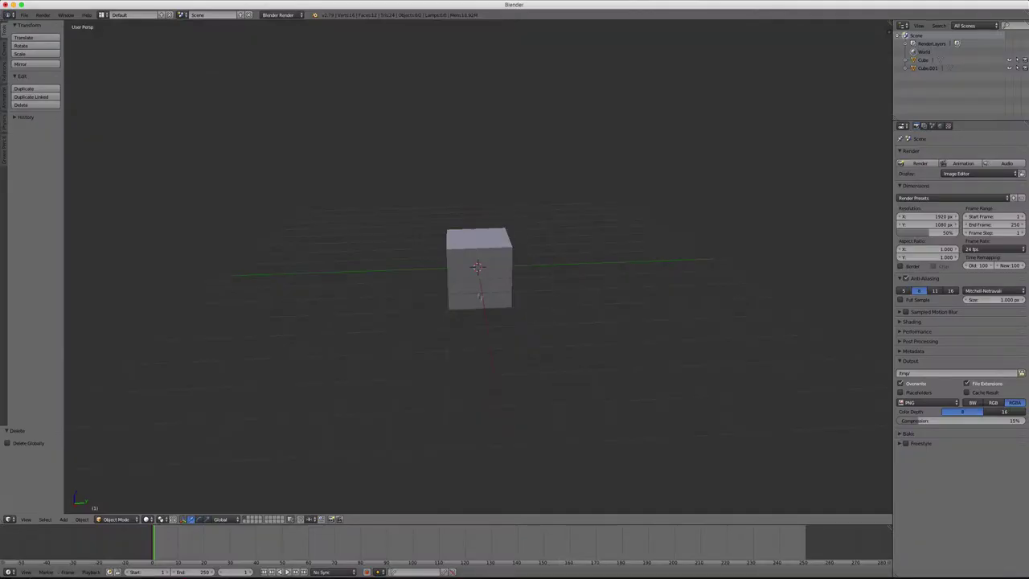
Delete both cubes and add a Suzanne monkey mesh in their place.
key(x)
click(490, 262)
right_click(490, 262)
key(x)
click(490, 262)
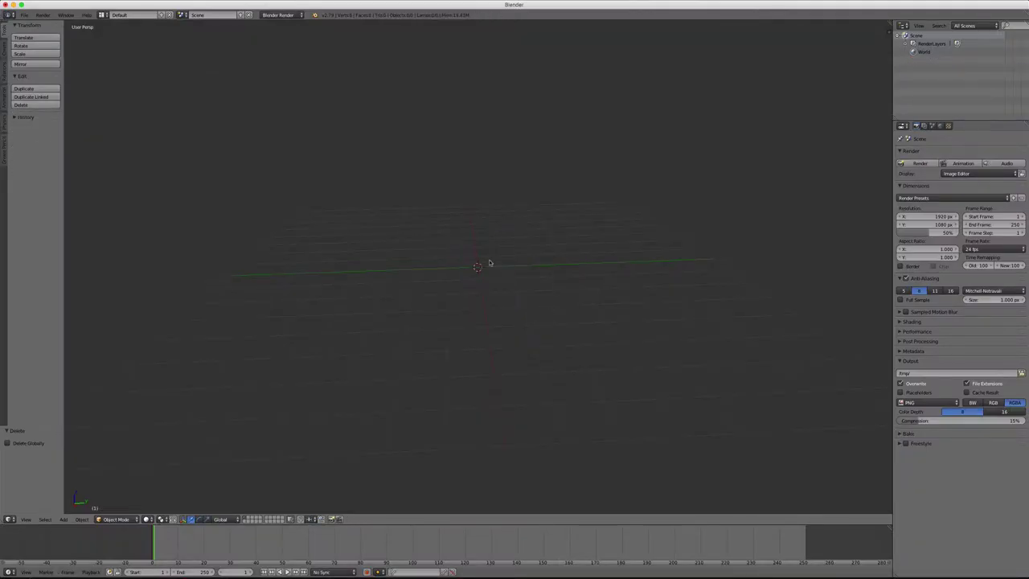
key(shift+a)
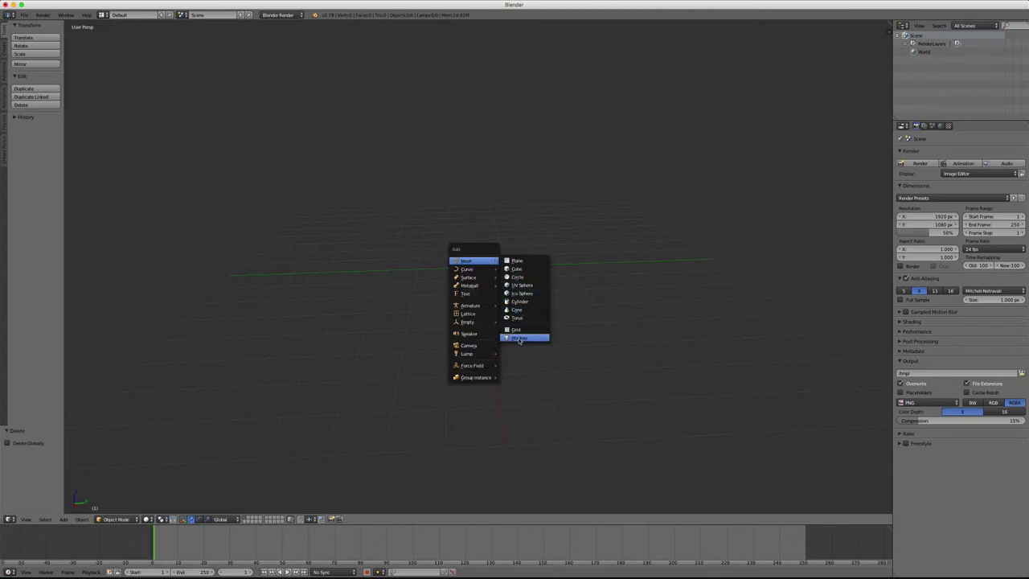
click(523, 338)
mouse_move(507, 270)
middle_down()
mouse_move(530, 268)
mouse_move(492, 249)
middle_up()
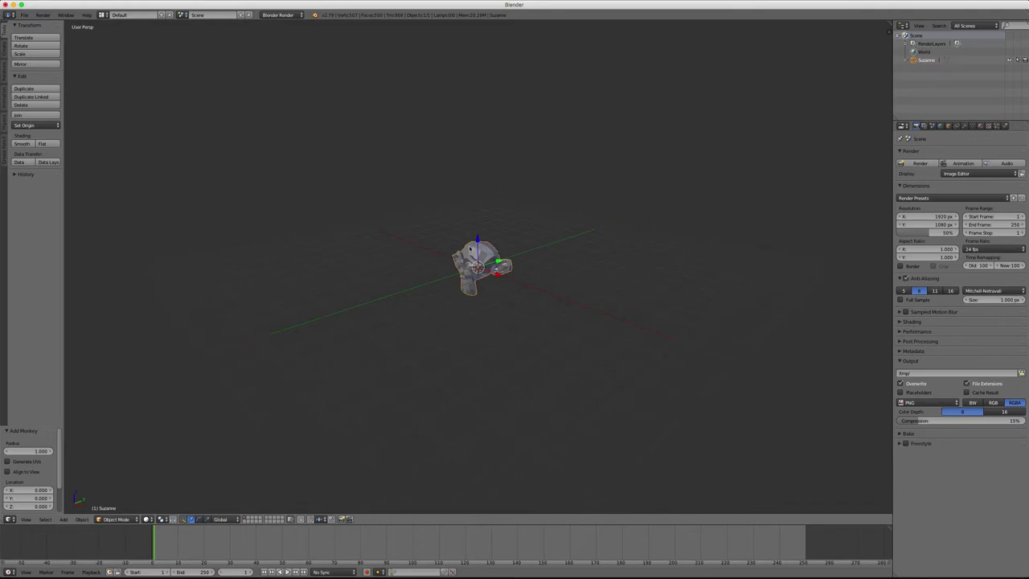
Export Suzanne as Suzane.obj into the Lesson13_Import-Export folder.
click(25, 16)
mouse_move(56, 177)
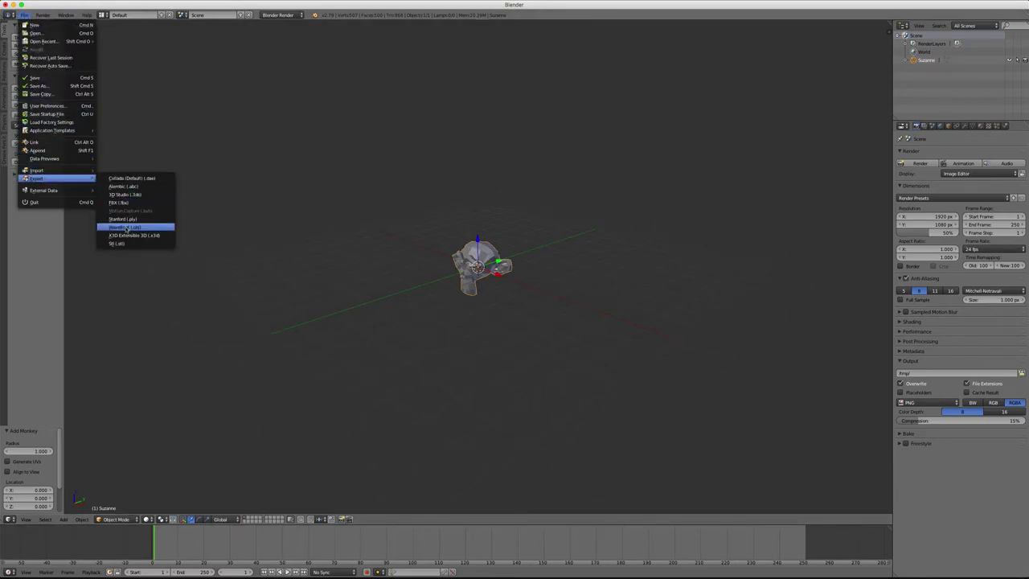
click(122, 227)
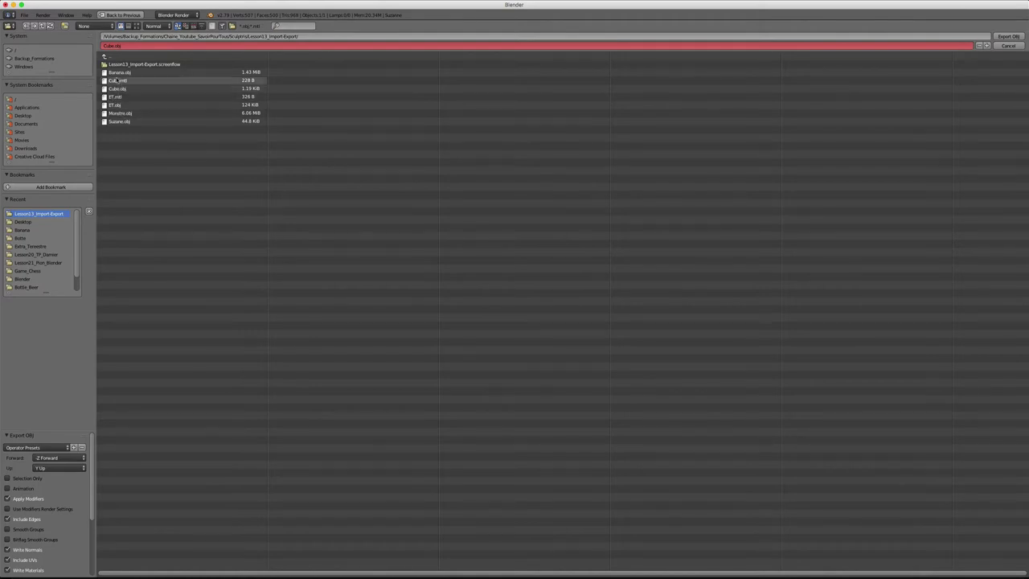
click(117, 121)
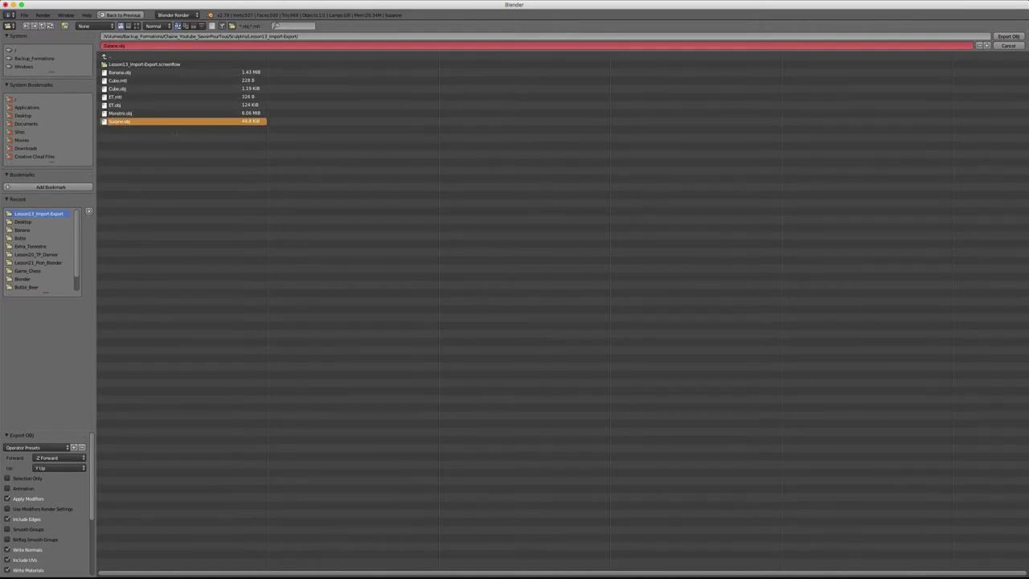
click(1005, 37)
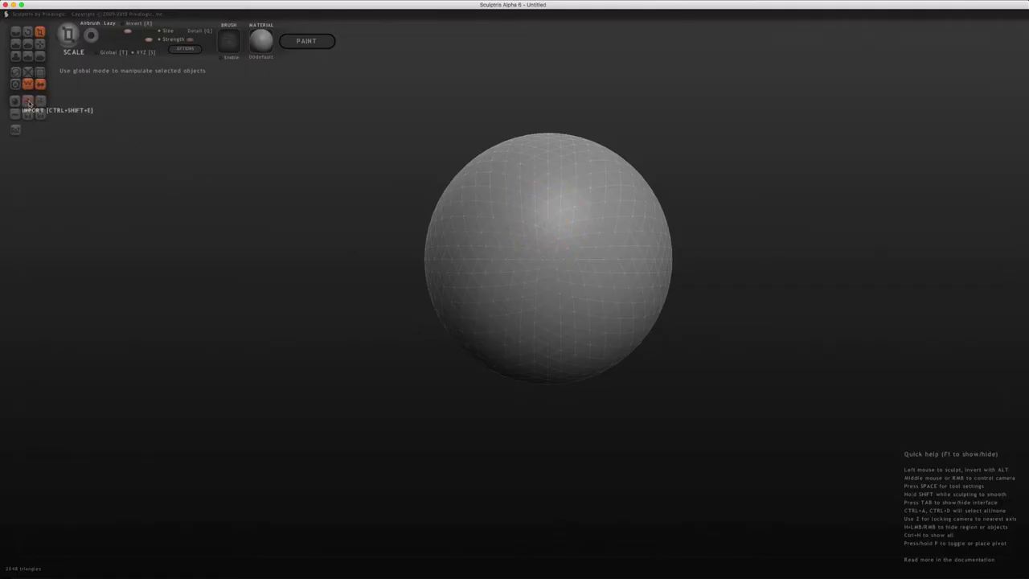
Import Suzane.obj with Add Object, fixing the mirrored monkey pair at small size beside the sphere.
click(27, 101)
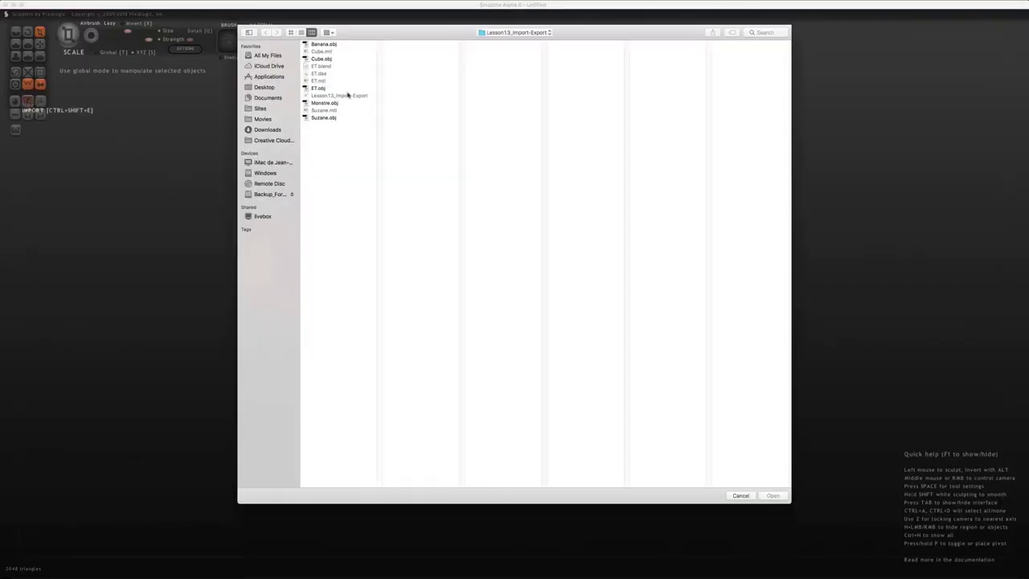
click(323, 119)
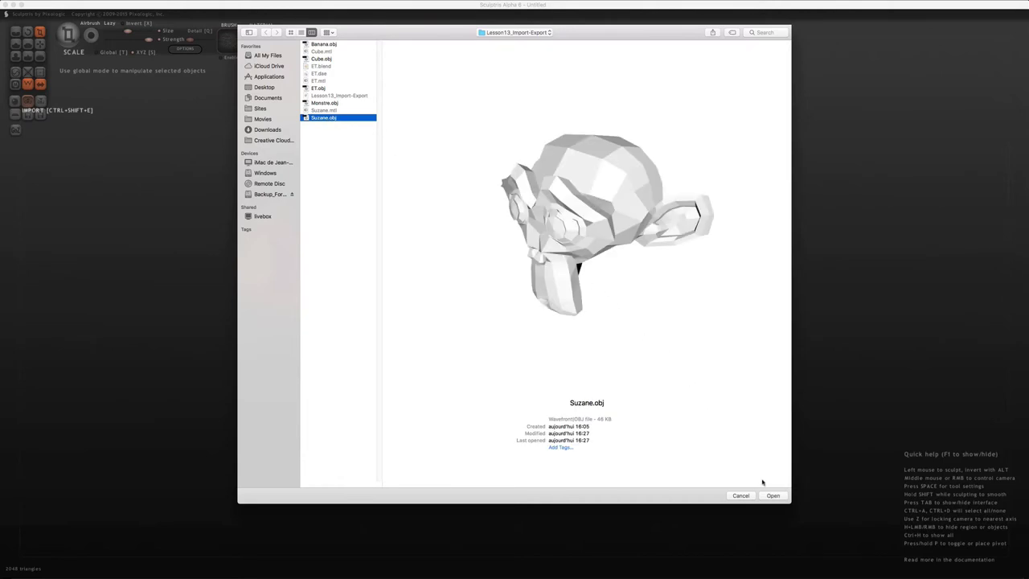
click(772, 495)
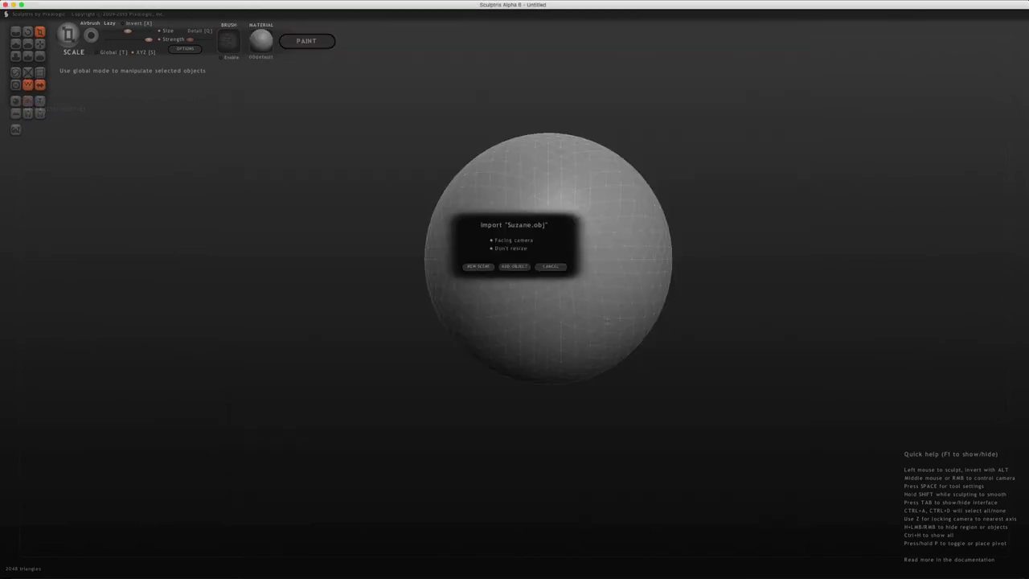
click(514, 267)
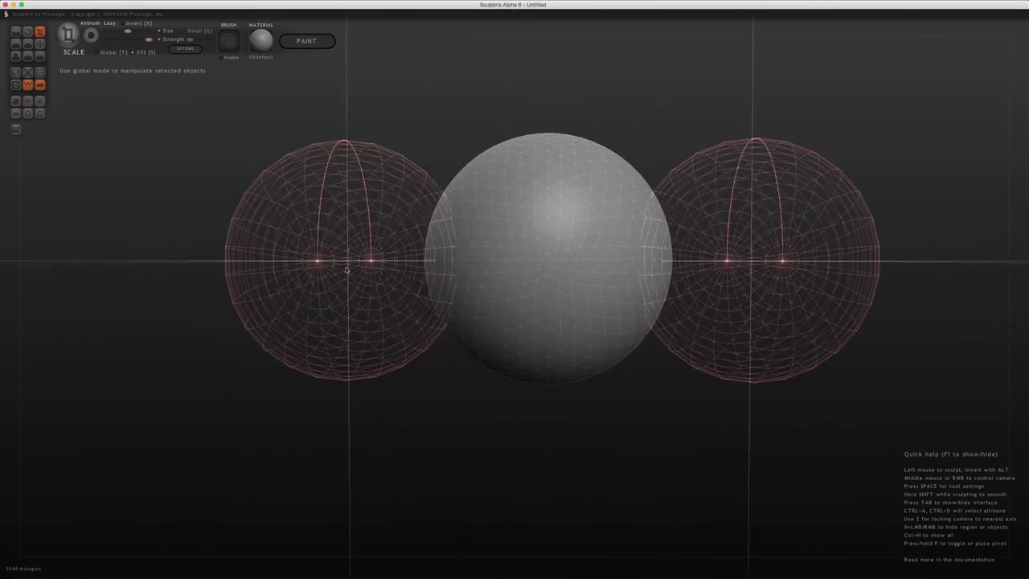
click(308, 267)
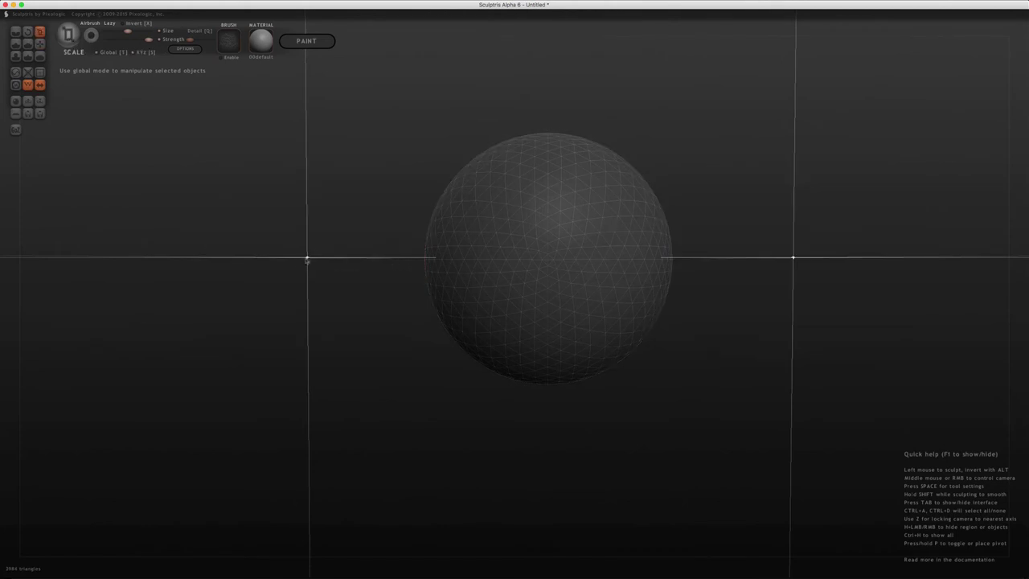
mouse_move(306, 260)
mouse_down()
mouse_move(321, 266)
mouse_move(329, 246)
mouse_up()
scroll(308, 265, up, 2)
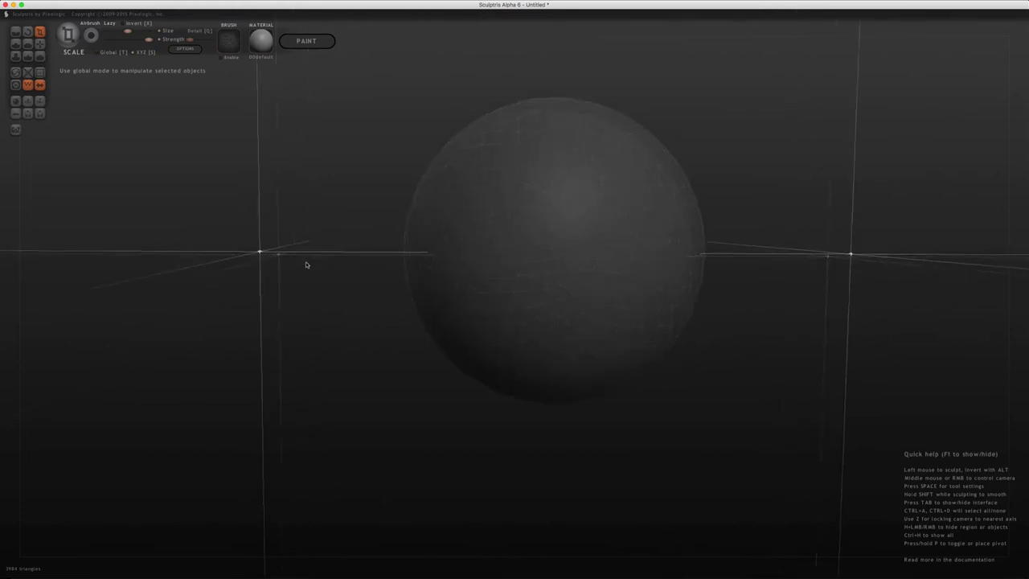
scroll(268, 264, up, 3)
scroll(257, 276, up, 2)
scroll(419, 327, up, 3)
scroll(368, 344, up, 2)
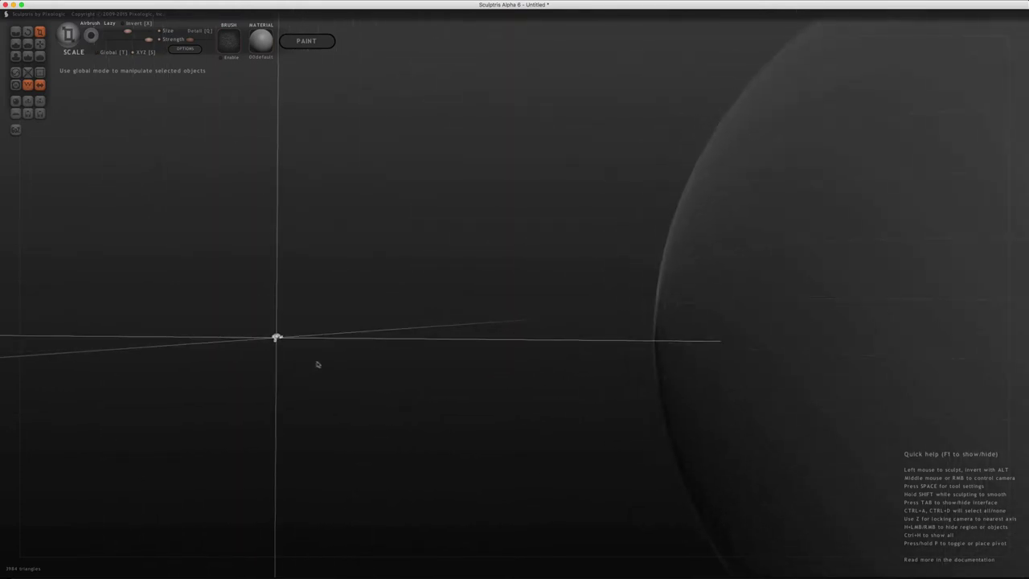
scroll(228, 357, up, 2)
scroll(413, 281, up, 3)
mouse_move(413, 281)
mouse_down()
mouse_move(316, 297)
mouse_move(303, 311)
mouse_move(321, 311)
mouse_up()
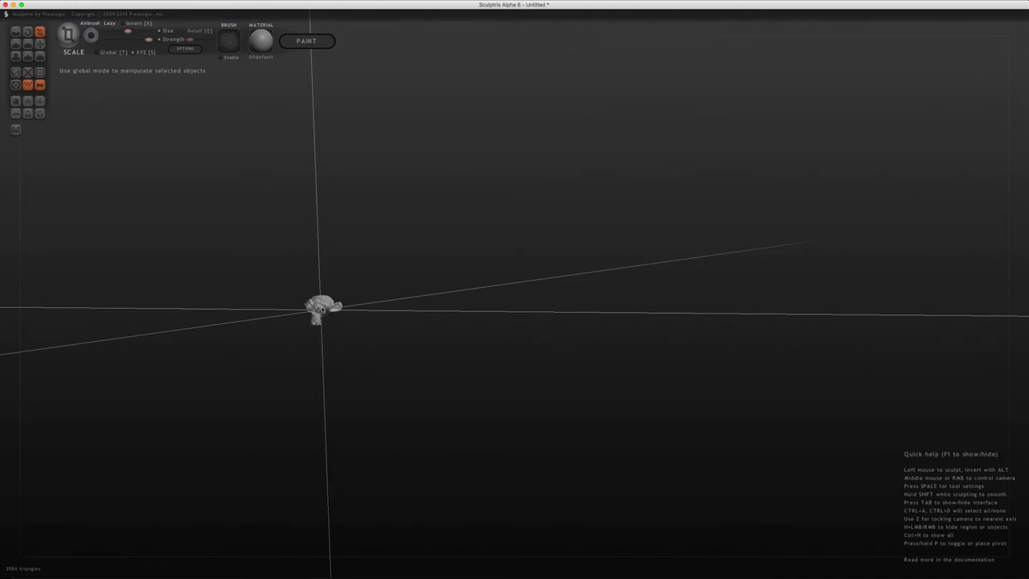
click(323, 310)
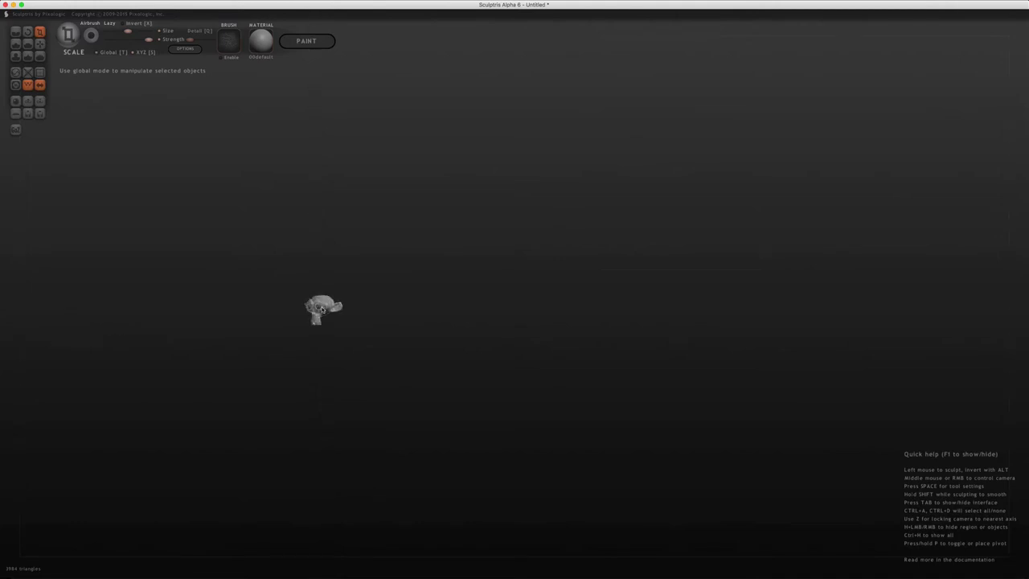
right_drag(322, 309, 696, 221)
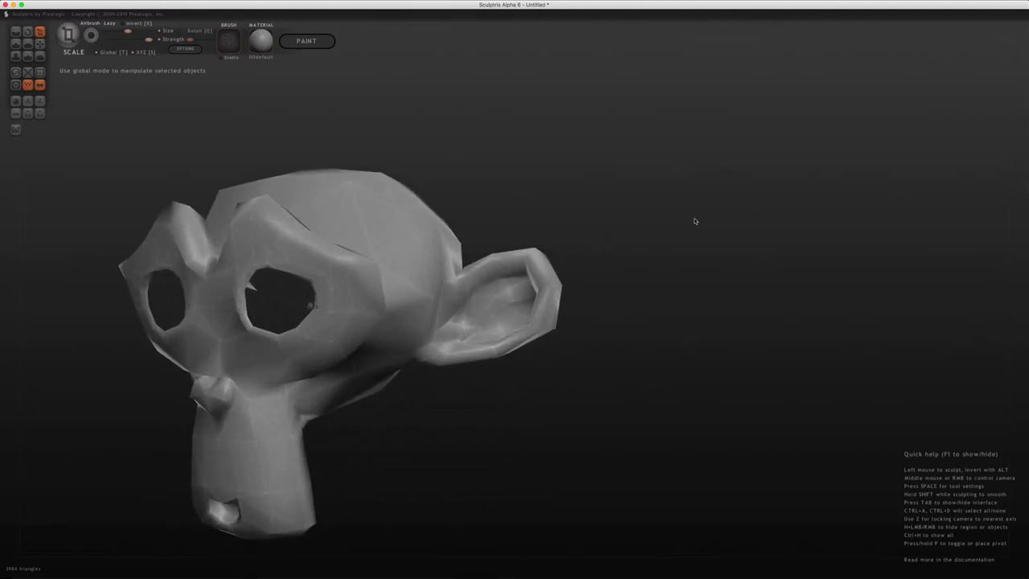
key(ctrl+z)
mouse_move(284, 357)
right_down()
mouse_move(315, 324)
mouse_move(186, 345)
mouse_move(533, 322)
mouse_move(375, 342)
right_up()
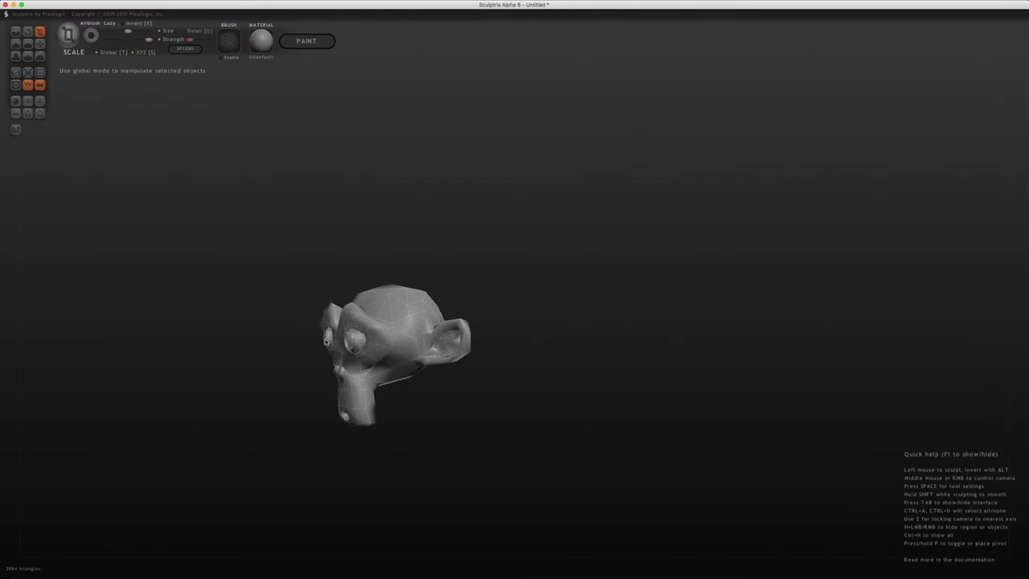
mouse_move(326, 341)
right_down()
mouse_move(378, 363)
mouse_move(465, 322)
right_up()
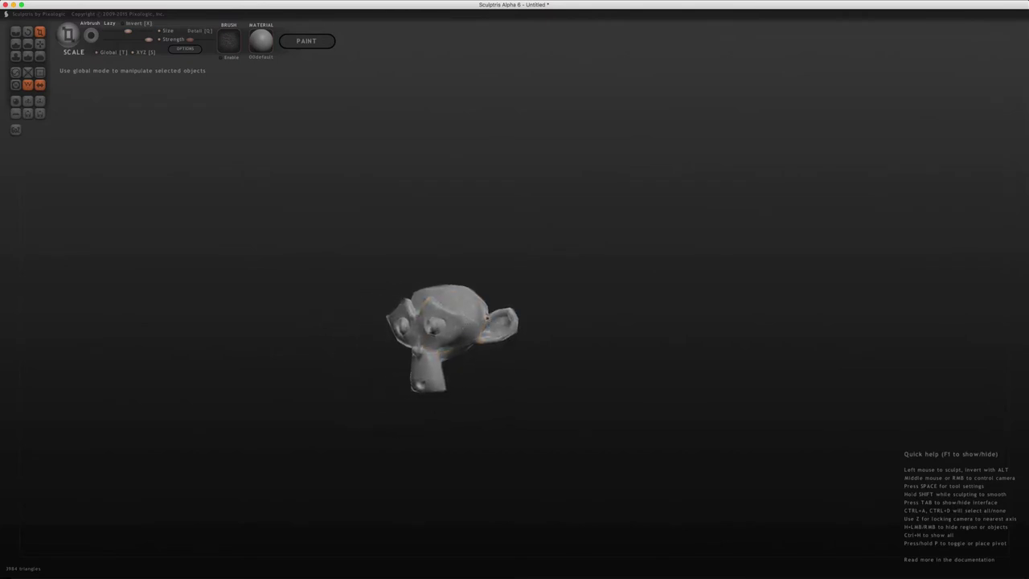
scroll(462, 327, up, 3)
scroll(783, 252, up, 5)
scroll(595, 307, up, 3)
scroll(596, 307, down, 3)
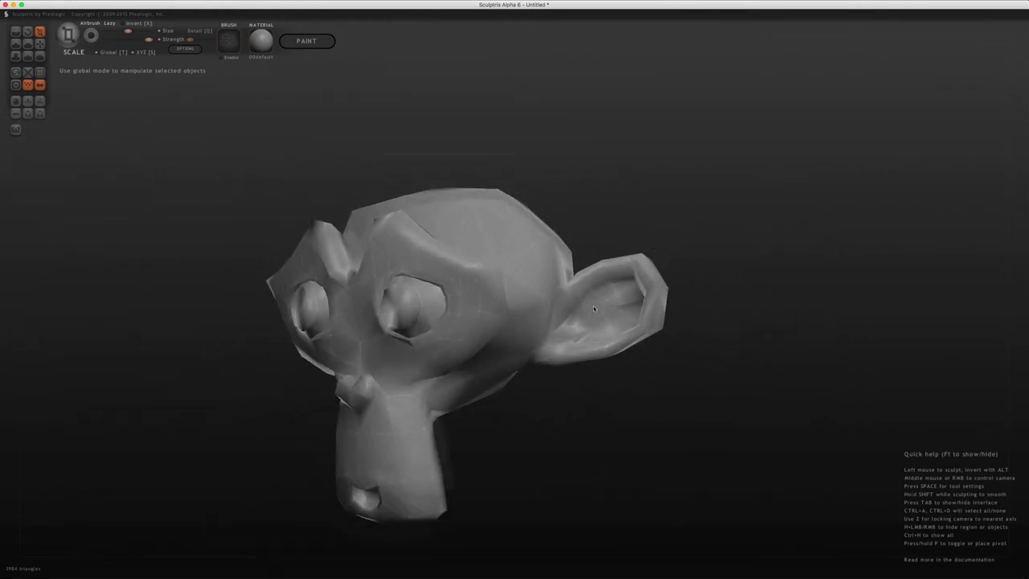
scroll(594, 306, down, 3)
scroll(594, 305, down, 2)
scroll(616, 303, down, 3)
mouse_move(616, 302)
right_down()
mouse_move(620, 324)
mouse_move(437, 279)
mouse_move(1025, 360)
right_up()
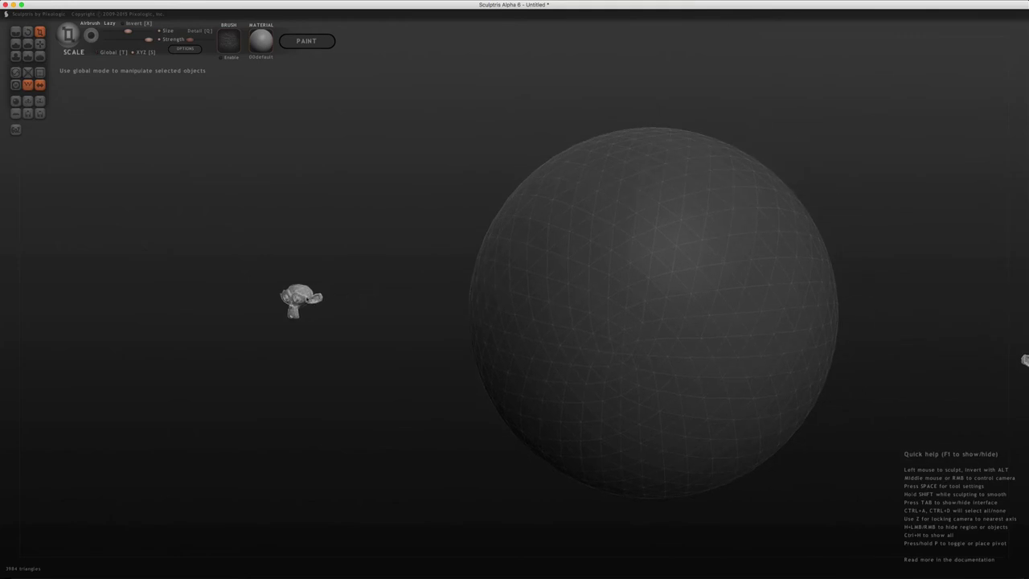
Scale both mirrored monkey heads up to about sphere size, then orbit to view the scene.
drag(692, 265, 689, 218)
scroll(349, 336, down, 2)
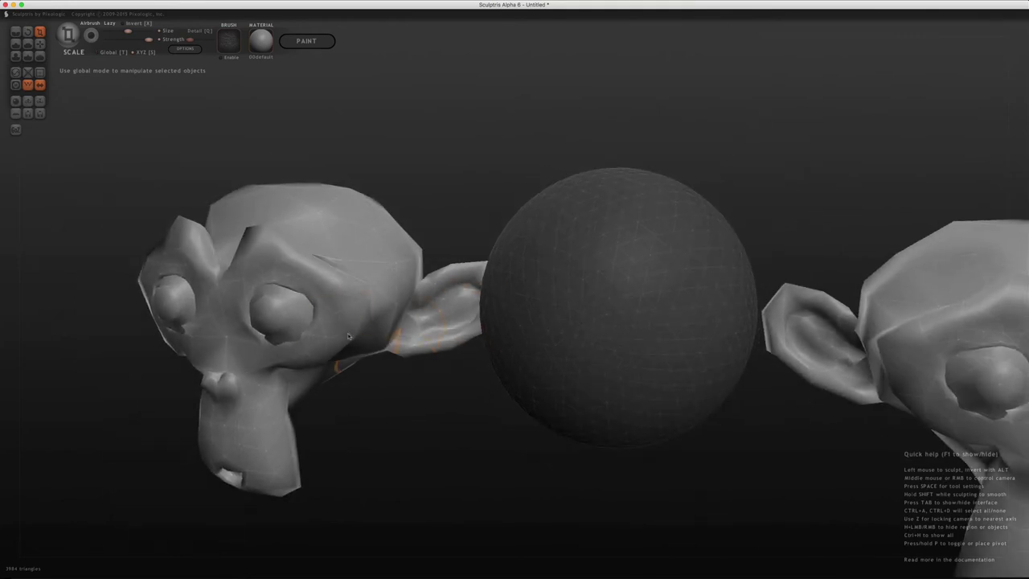
mouse_move(349, 336)
right_down()
mouse_move(319, 342)
mouse_move(271, 319)
mouse_move(237, 321)
right_up()
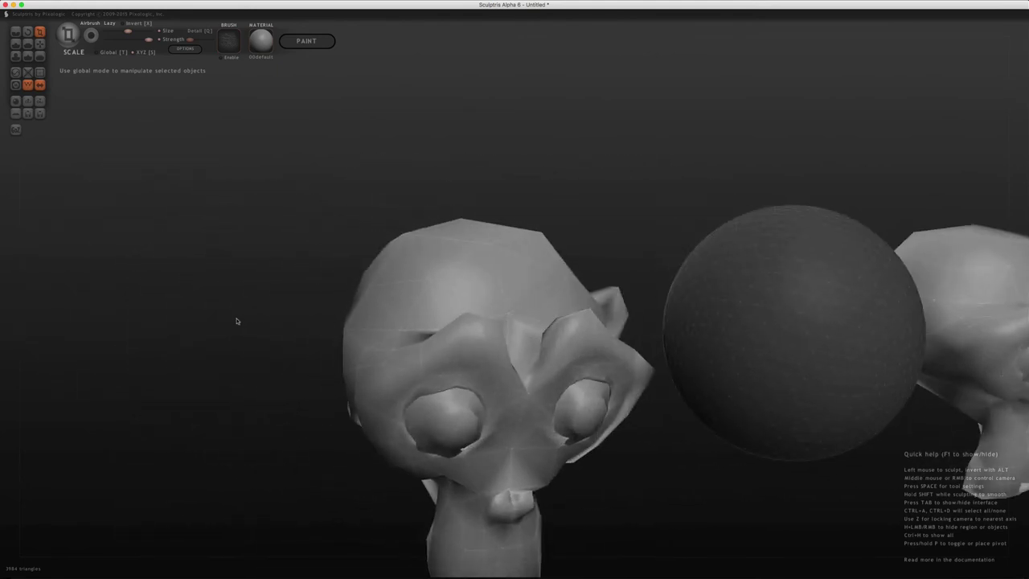
mouse_move(490, 358)
right_down()
mouse_move(414, 330)
mouse_move(367, 340)
mouse_move(355, 291)
mouse_move(371, 321)
right_up()
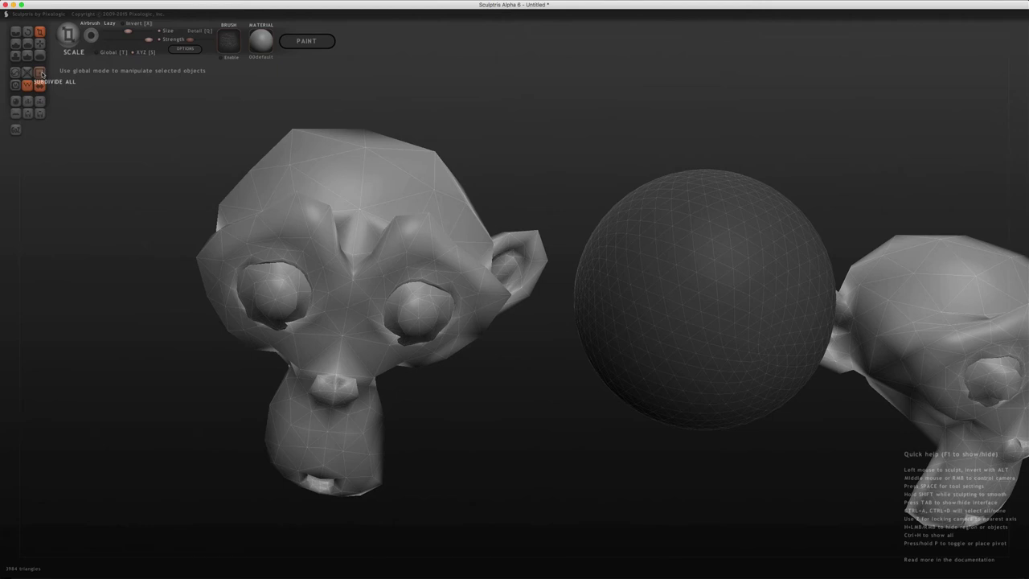
Apply Subdivide All twice to the sphere and both monkey heads.
right_drag(195, 232, 72, 132)
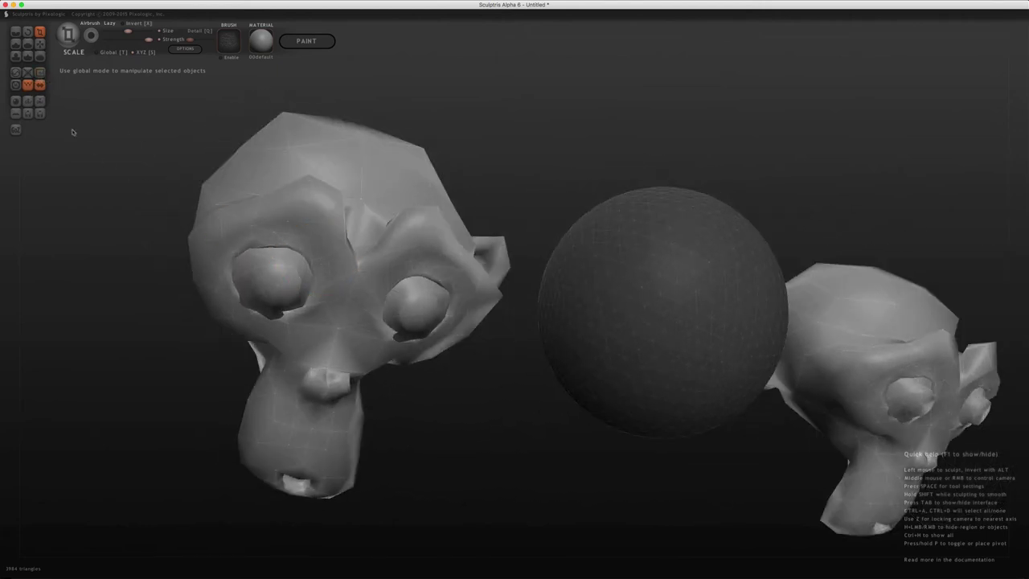
click(39, 76)
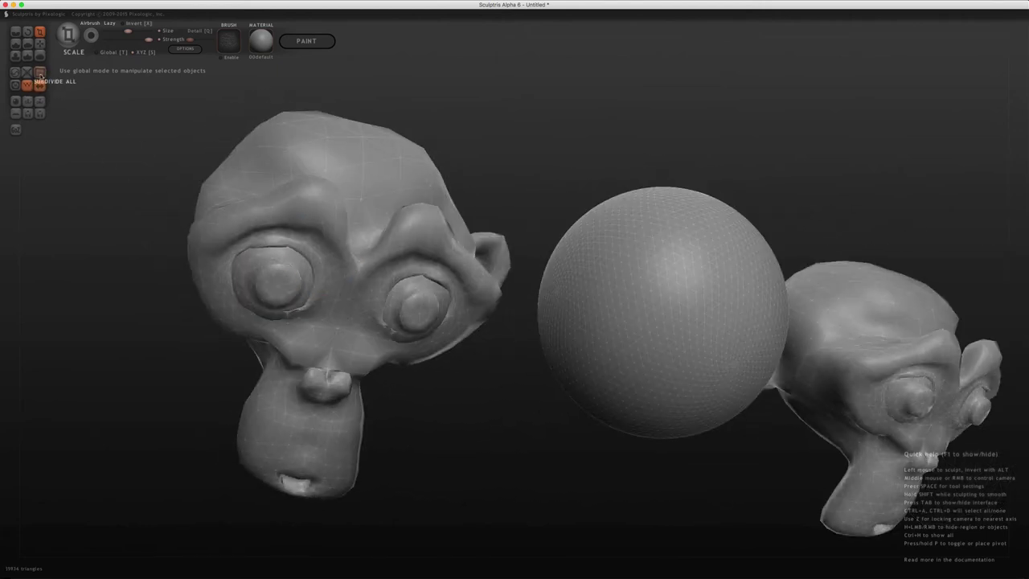
click(40, 75)
Orbit and zoom around the smoothed 63744-triangle meshes to inspect them.
mouse_move(287, 276)
right_down()
mouse_move(368, 258)
mouse_move(301, 230)
mouse_move(521, 306)
mouse_move(354, 293)
mouse_move(369, 297)
mouse_move(381, 276)
mouse_move(354, 286)
mouse_move(448, 298)
right_up()
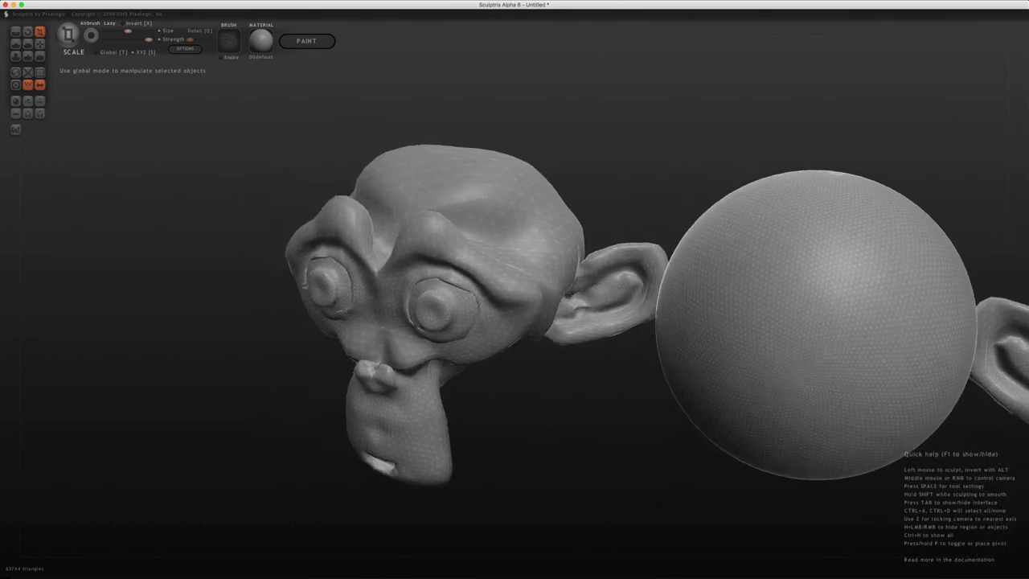
mouse_move(551, 294)
right_down()
mouse_move(540, 300)
mouse_move(548, 272)
right_up()
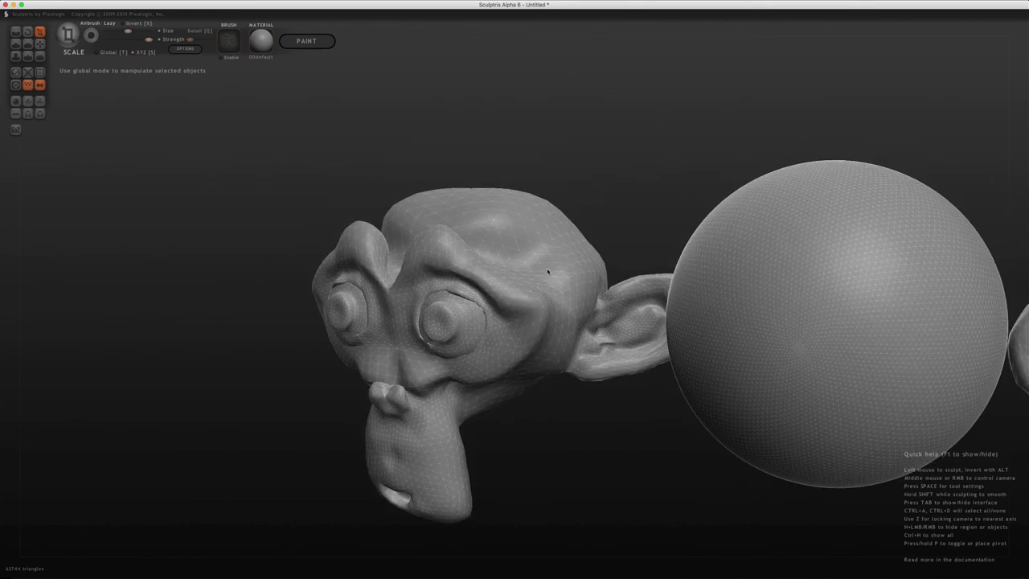
mouse_move(438, 335)
right_down()
mouse_move(489, 363)
mouse_move(605, 346)
mouse_move(531, 332)
right_up()
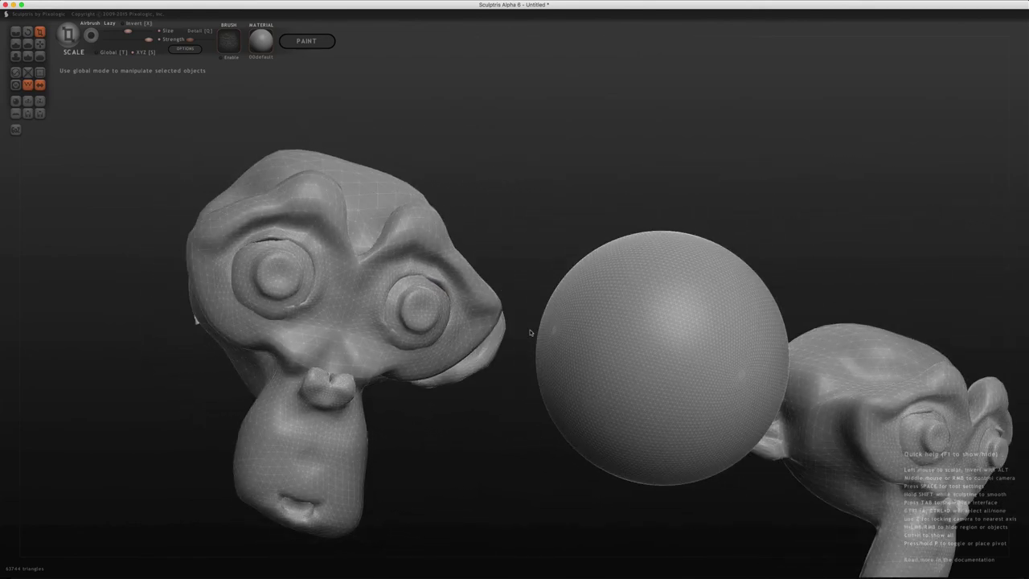
mouse_move(604, 330)
right_down()
mouse_move(528, 310)
mouse_move(572, 201)
right_up()
scroll(536, 298, down, 3)
scroll(530, 290, down, 3)
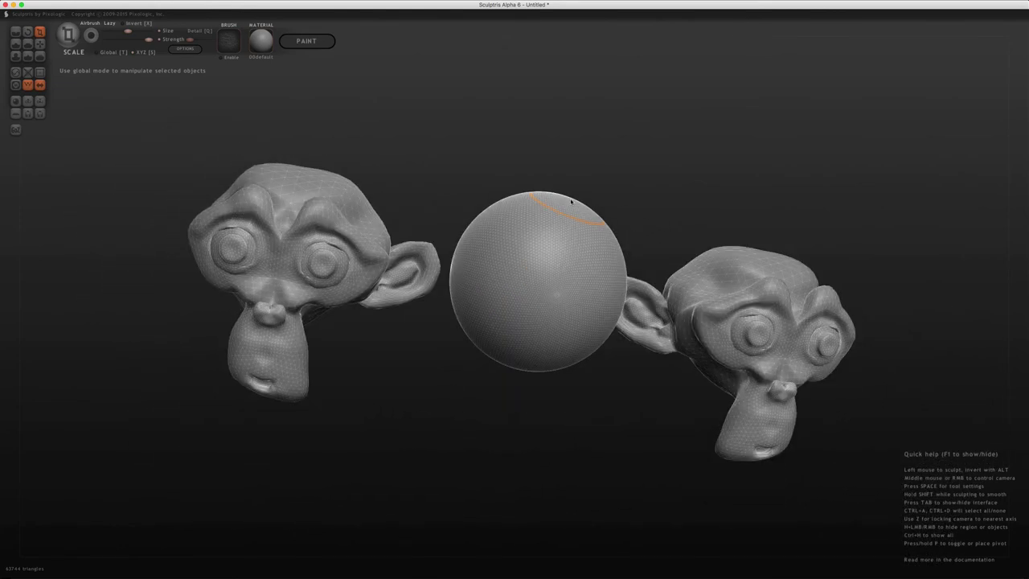